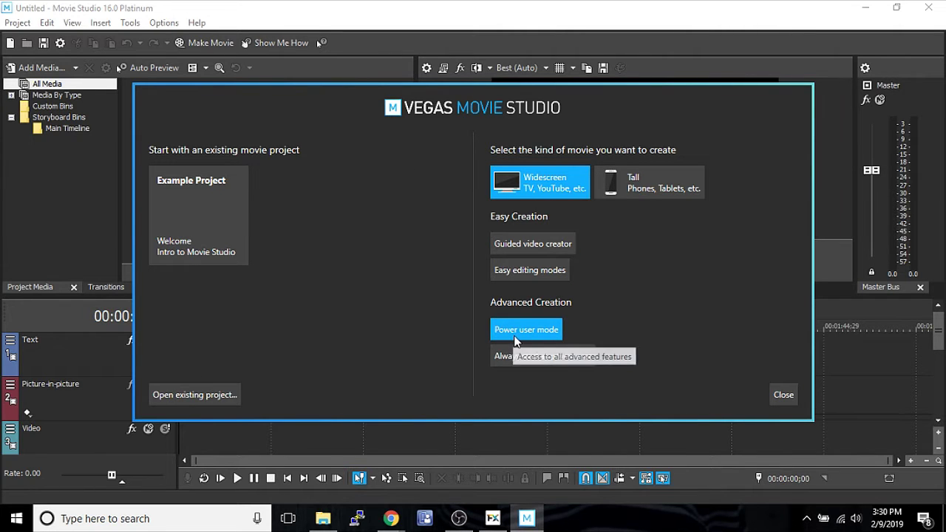
Switch to Power user mode and close the Dashboard panel.
{"action": "left_click", "coordinate": [514, 335]}
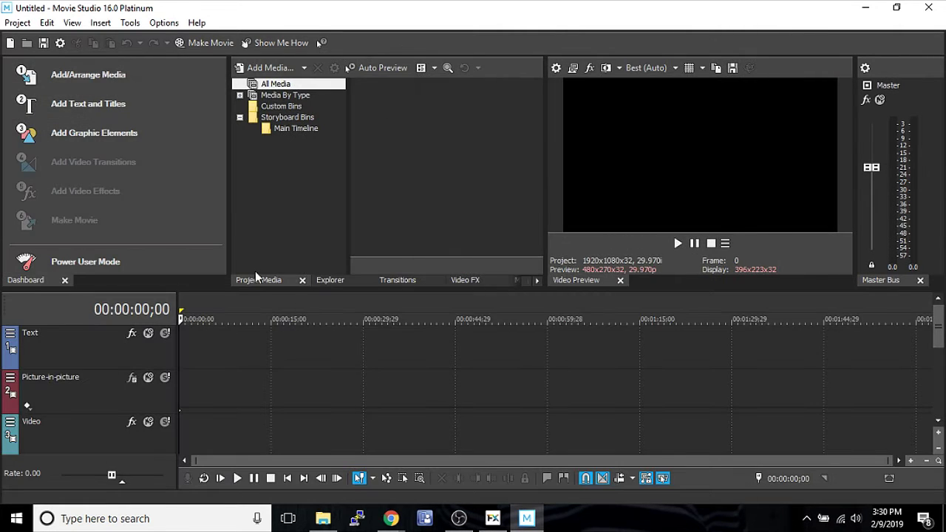
{"action": "left_click", "coordinate": [64, 281]}
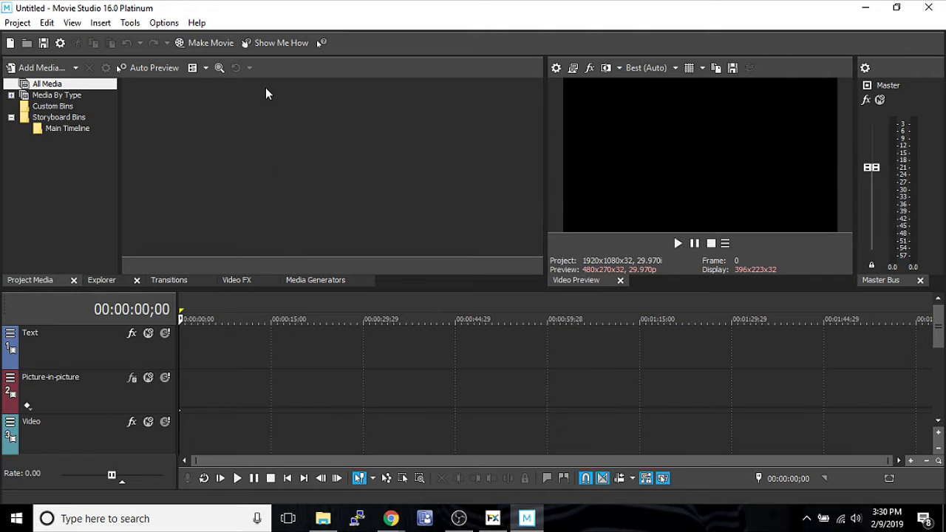
{"action": "left_click", "coordinate": [284, 338]}
{"action": "left_click", "coordinate": [231, 335]}
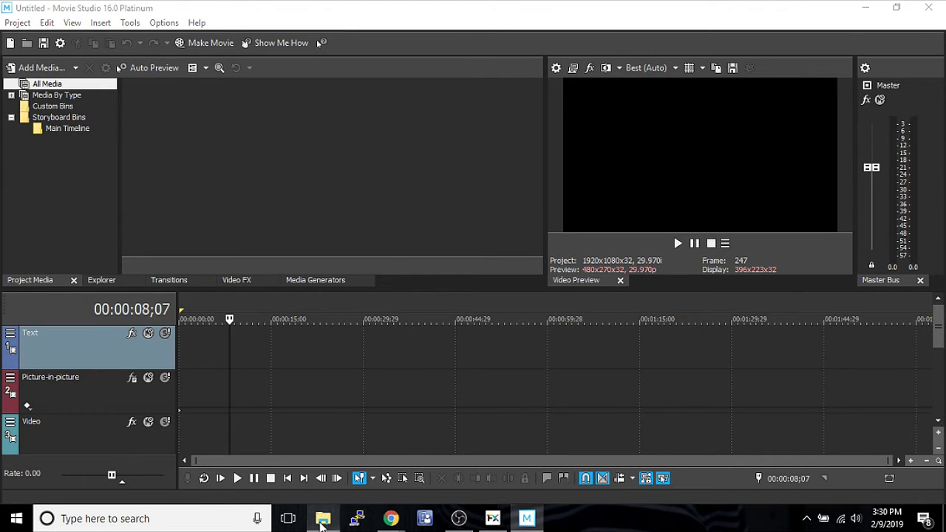
Import 'LG G6 Review_ Is it worth it_ 2018.mp4' from File Explorer into Project Media.
{"action": "left_click", "coordinate": [323, 518]}
{"action": "left_click_drag", "start_coordinate": [492, 232], "coordinate": [222, 171]}
{"action": "left_click", "coordinate": [778, 86]}
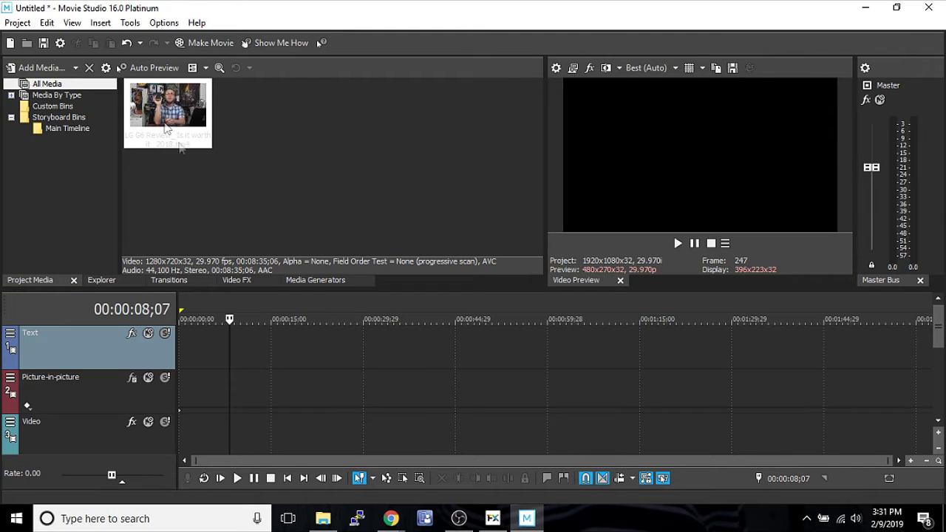
Place the review clip on the Video track and match project settings to its 1280x720 format.
{"action": "left_click_drag", "start_coordinate": [167, 129], "coordinate": [185, 442]}
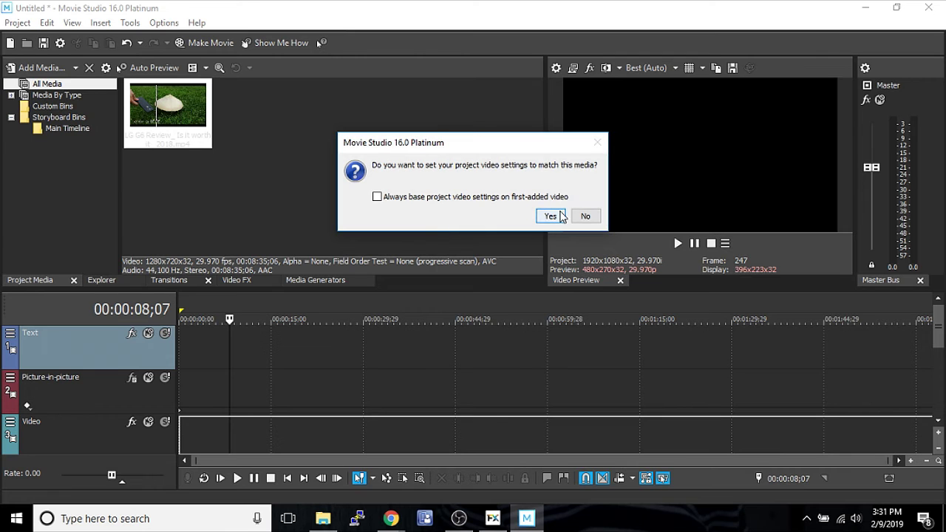
{"action": "left_click", "coordinate": [551, 216]}
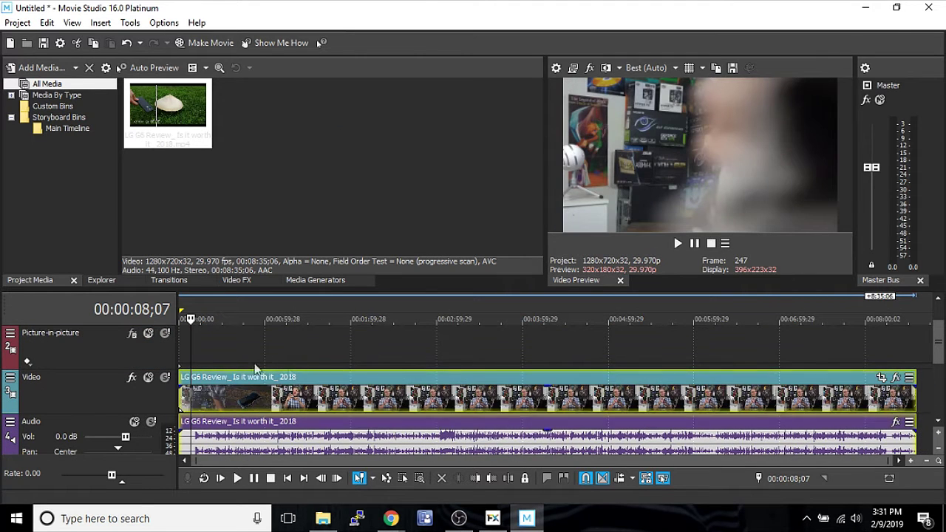
{"action": "left_click", "coordinate": [106, 360]}
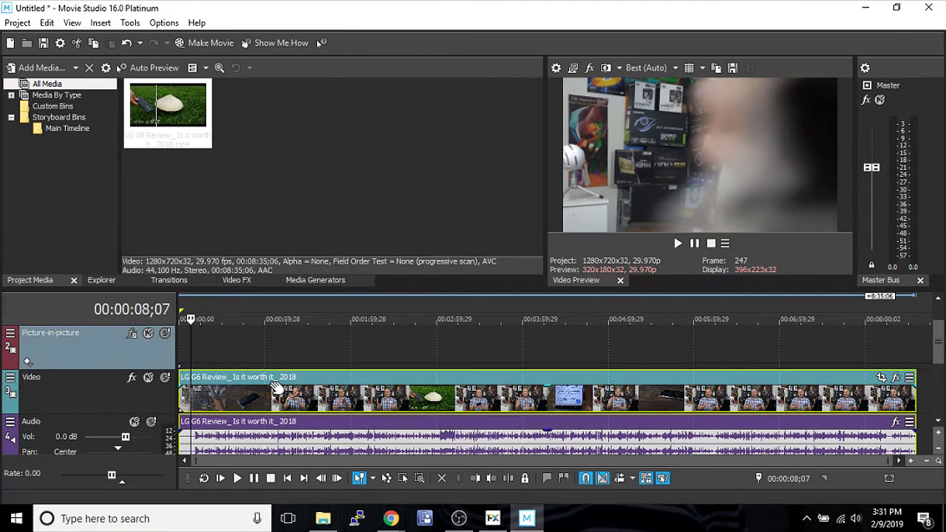
{"action": "left_click_drag", "start_coordinate": [275, 379], "coordinate": [296, 382]}
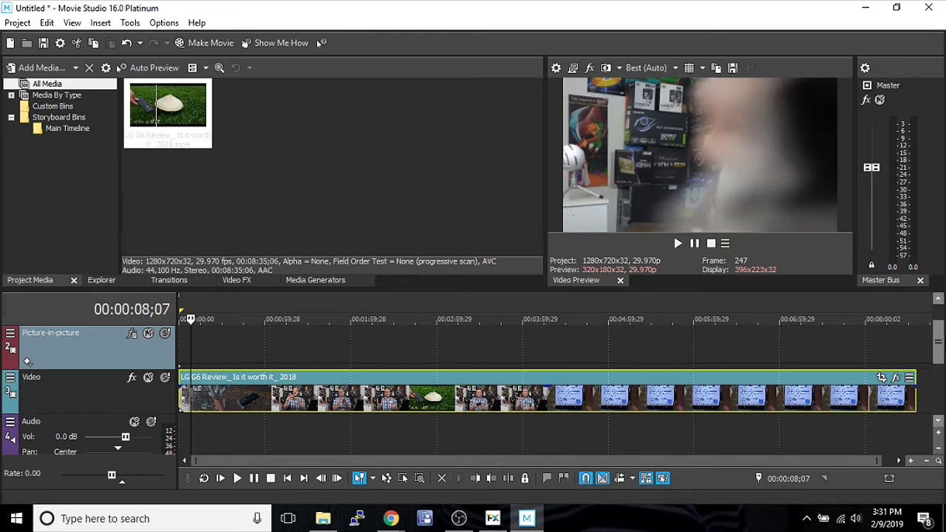
{"action": "left_click_drag", "start_coordinate": [943, 344], "coordinate": [942, 362]}
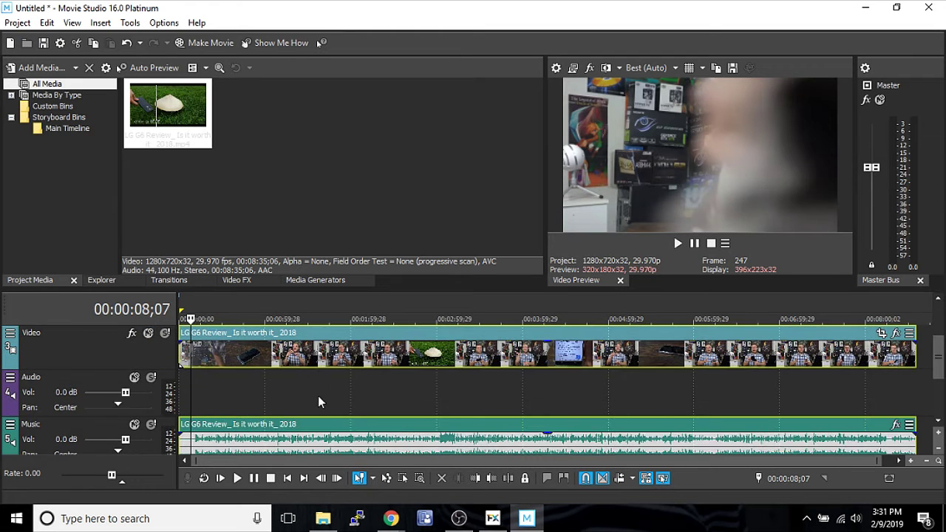
Move the clip's audio from the Music track up onto the Audio track.
{"action": "left_click", "coordinate": [353, 387]}
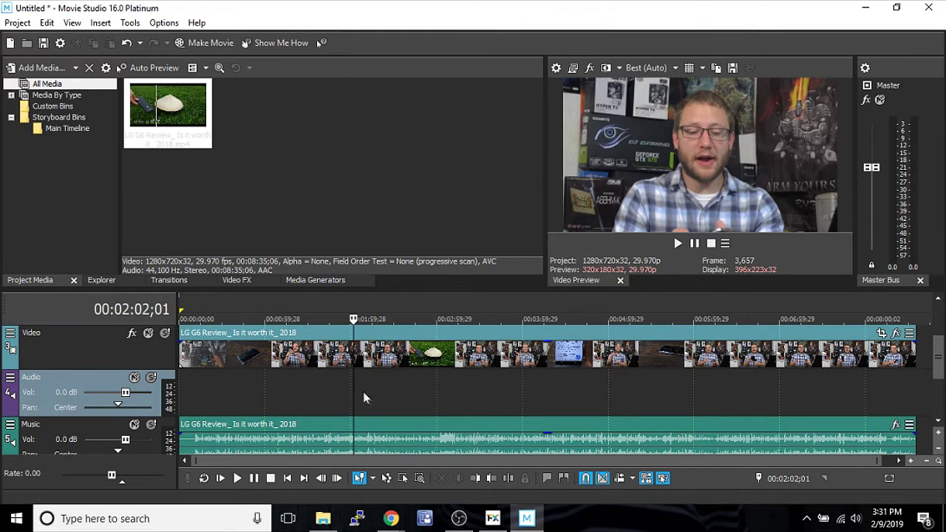
{"action": "left_click", "coordinate": [373, 430]}
{"action": "left_click_drag", "start_coordinate": [377, 430], "coordinate": [351, 408]}
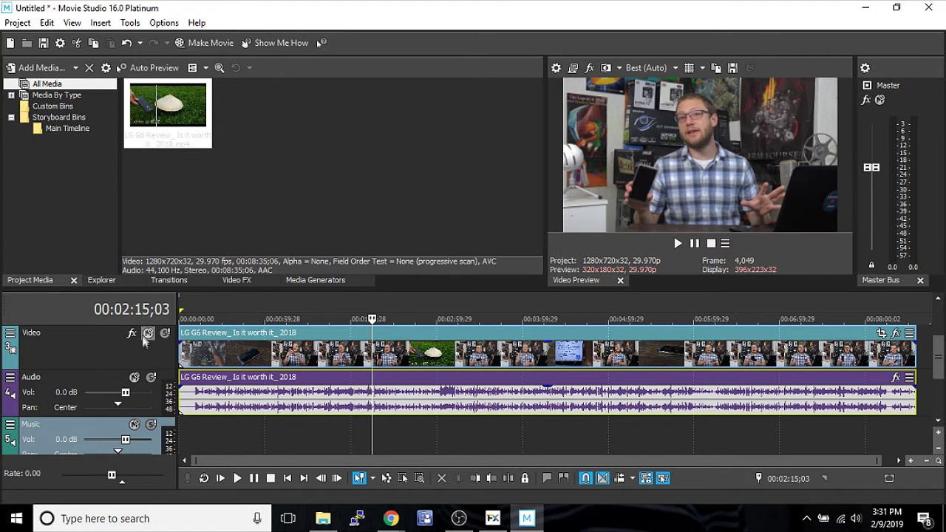
{"action": "scroll", "coordinate": [942, 369], "scroll_direction": "up", "scroll_amount": 1}
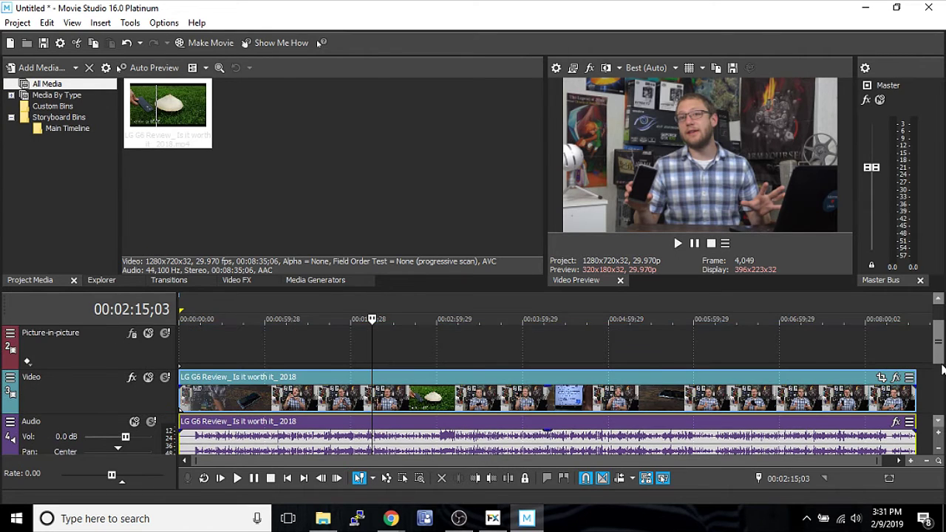
{"action": "scroll", "coordinate": [942, 370], "scroll_direction": "down", "scroll_amount": 1}
{"action": "scroll", "coordinate": [942, 369], "scroll_direction": "up", "scroll_amount": 1}
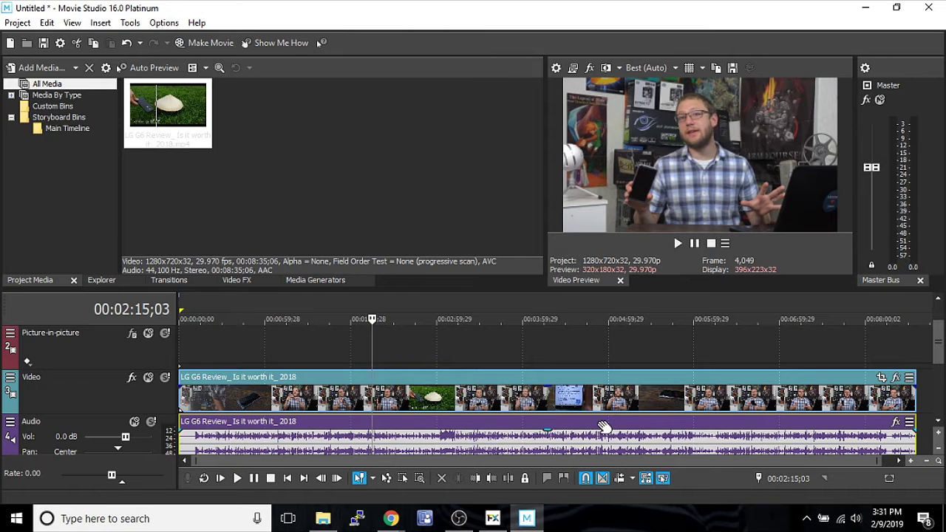
{"action": "key", "text": "s"}
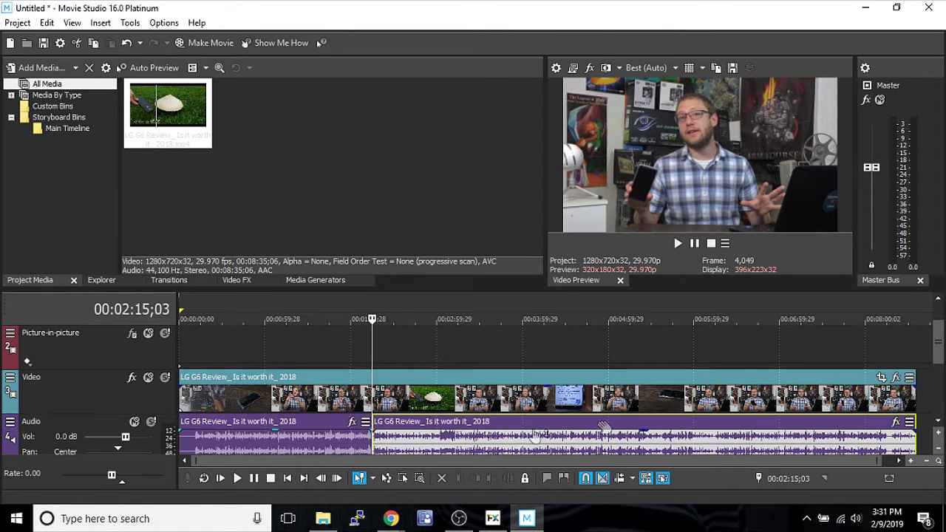
{"action": "left_click", "coordinate": [373, 478]}
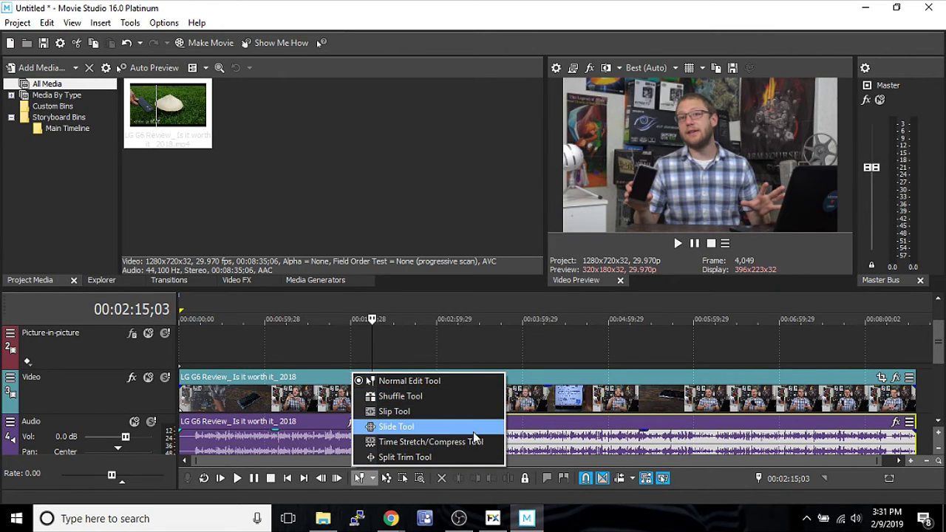
{"action": "left_click", "coordinate": [540, 405]}
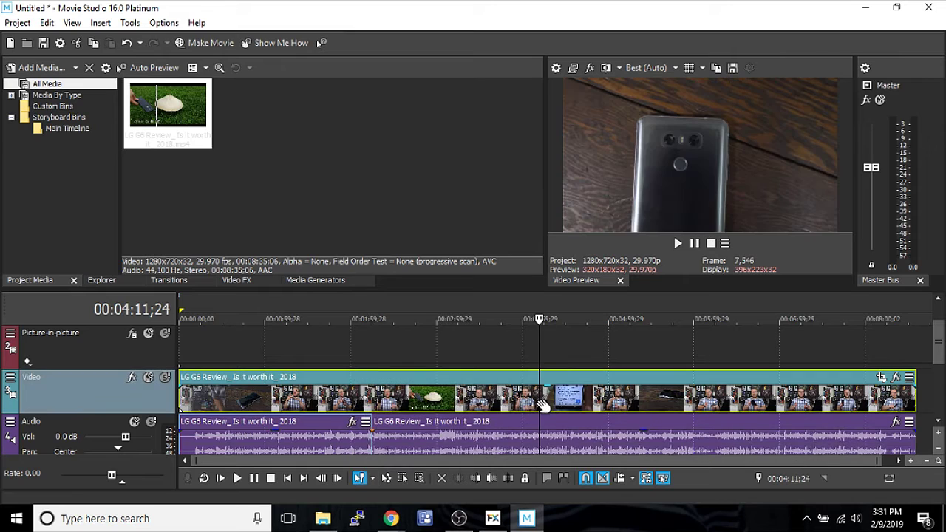
{"action": "left_click", "coordinate": [374, 390]}
{"action": "key", "text": "ctrl+z"}
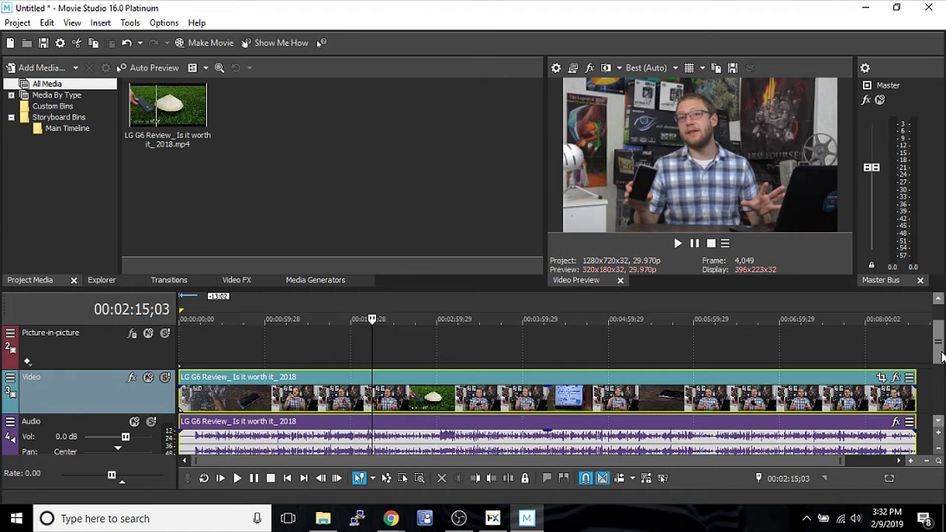
{"action": "scroll", "coordinate": [942, 361], "scroll_direction": "down", "scroll_amount": 1}
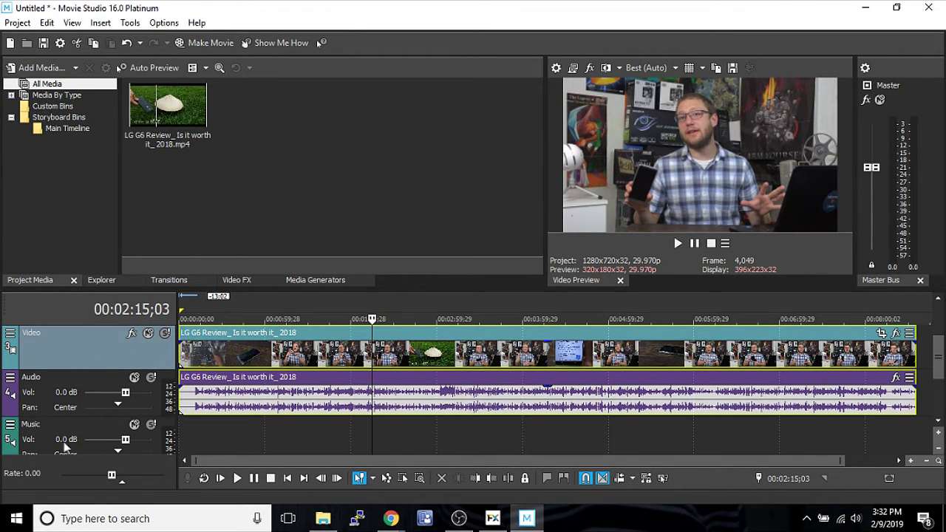
Delete the empty Music track.
{"action": "right_click", "coordinate": [202, 448]}
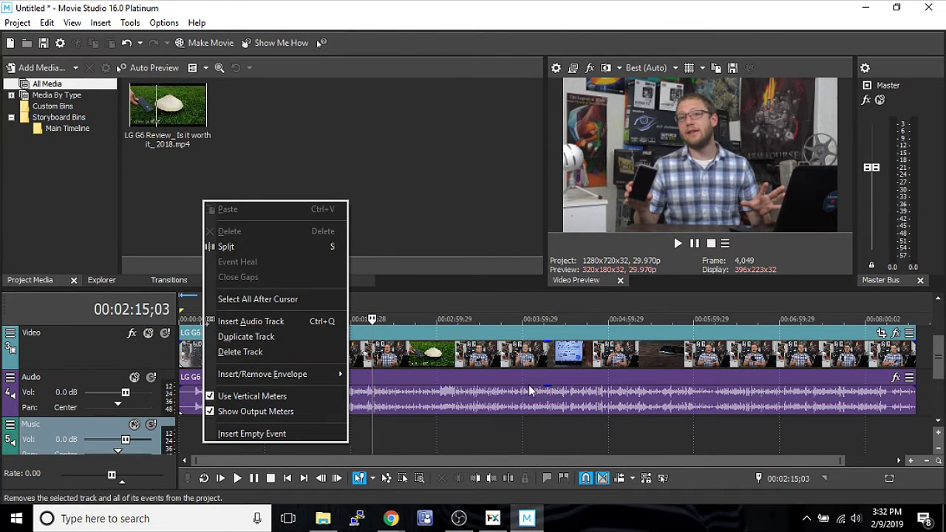
{"action": "left_click", "coordinate": [933, 360]}
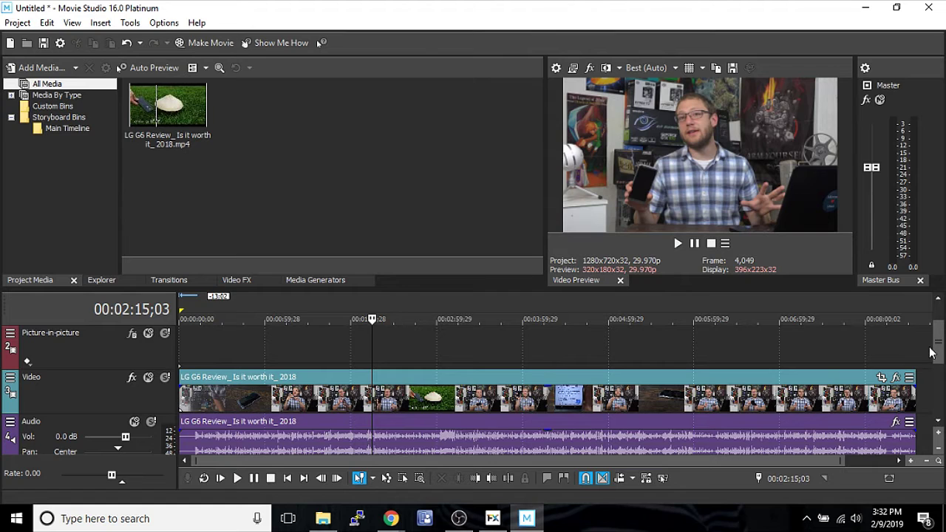
{"action": "right_click", "coordinate": [556, 395]}
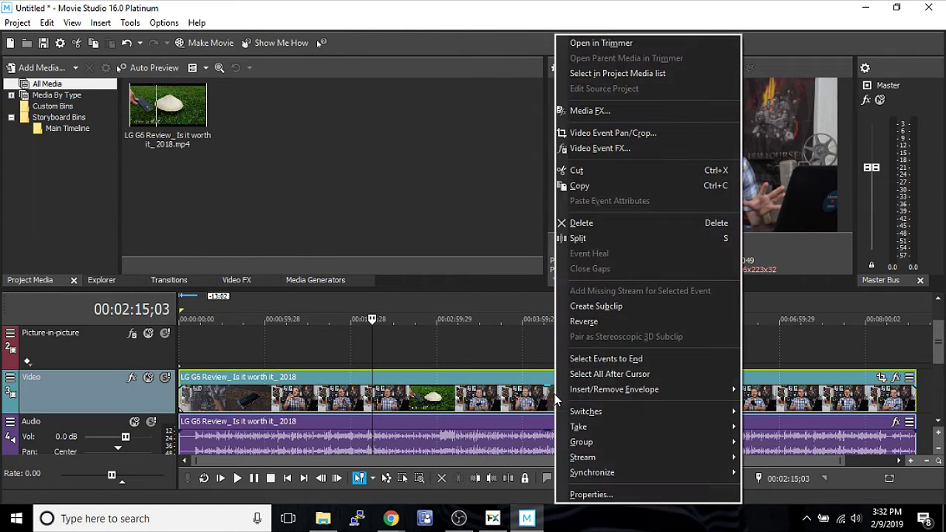
{"action": "left_click", "coordinate": [405, 342]}
Split the clip at 00:02:23;24, shift the second part right, and trim its start.
{"action": "left_click", "coordinate": [341, 347]}
{"action": "left_click", "coordinate": [383, 378]}
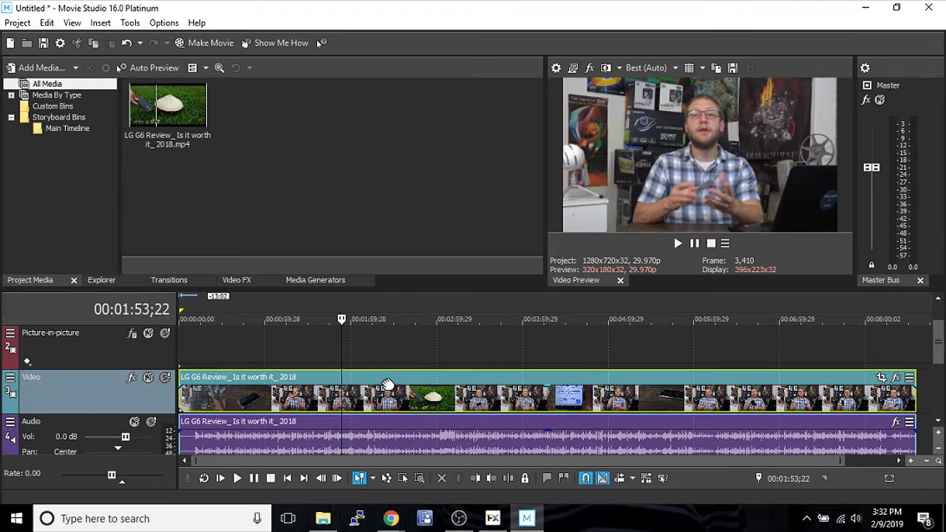
{"action": "key", "text": "s"}
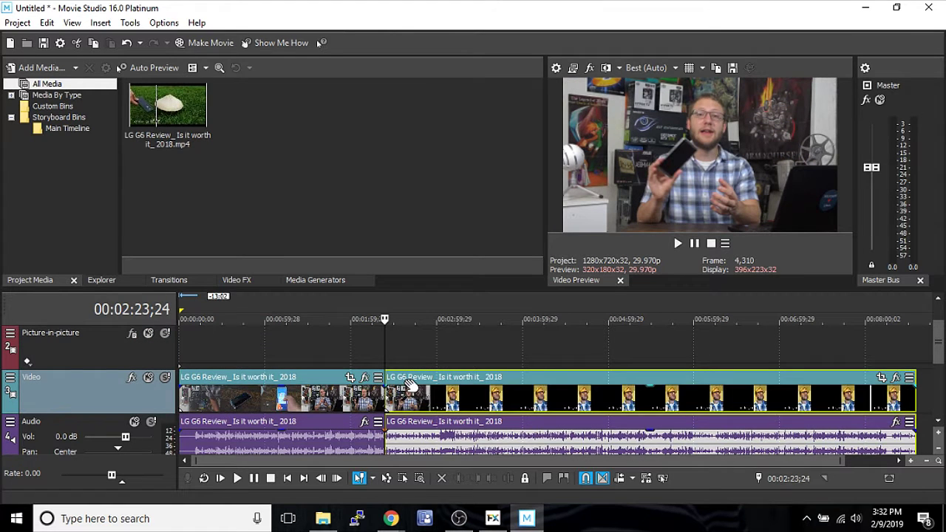
{"action": "mouse_move", "coordinate": [408, 380]}
{"action": "left_mouse_down"}
{"action": "mouse_move", "coordinate": [461, 378]}
{"action": "mouse_move", "coordinate": [449, 382]}
{"action": "left_mouse_up"}
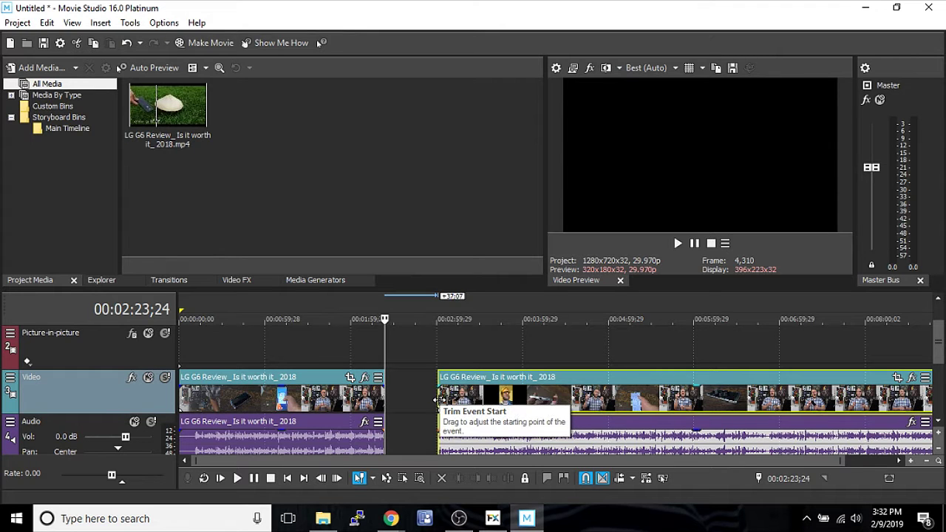
{"action": "left_click_drag", "start_coordinate": [436, 399], "coordinate": [481, 402]}
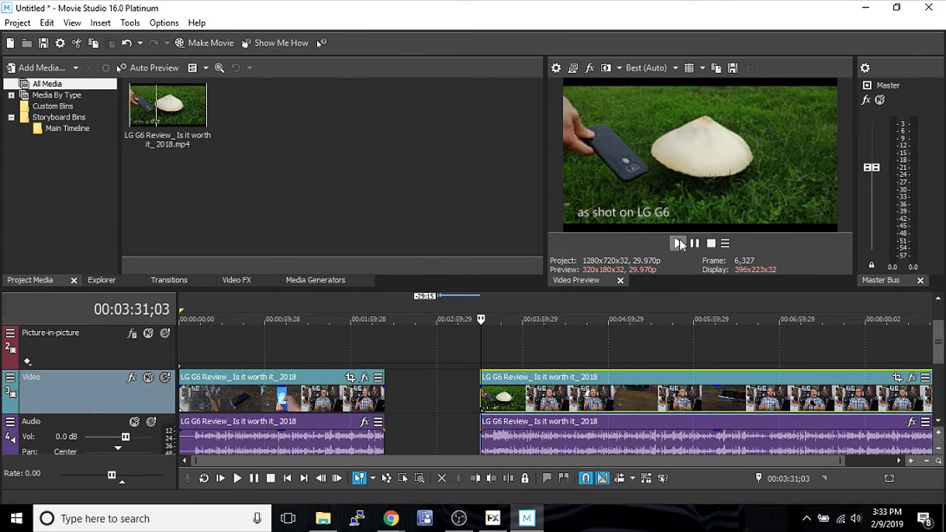
{"action": "left_click", "coordinate": [678, 243]}
Pause playback and leave the Audio track muted after toggling it.
{"action": "left_click", "coordinate": [697, 245]}
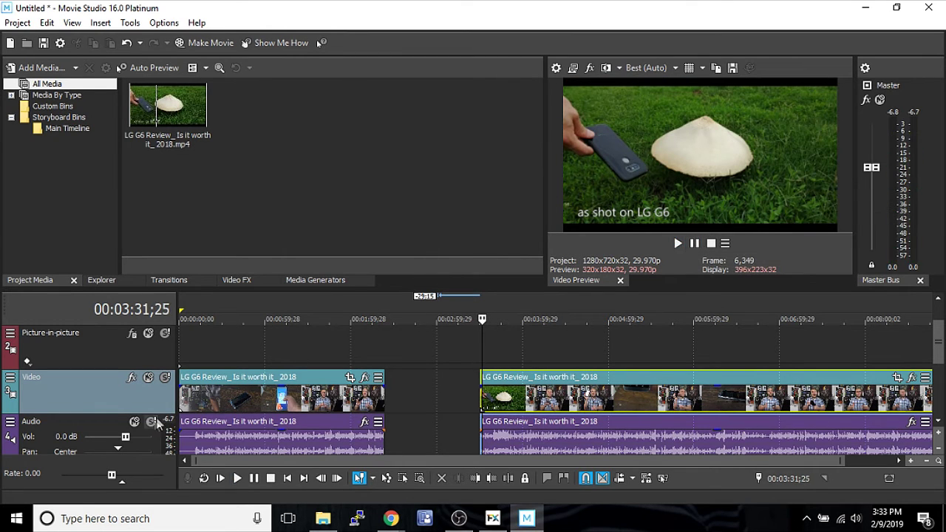
{"action": "left_click", "coordinate": [135, 422]}
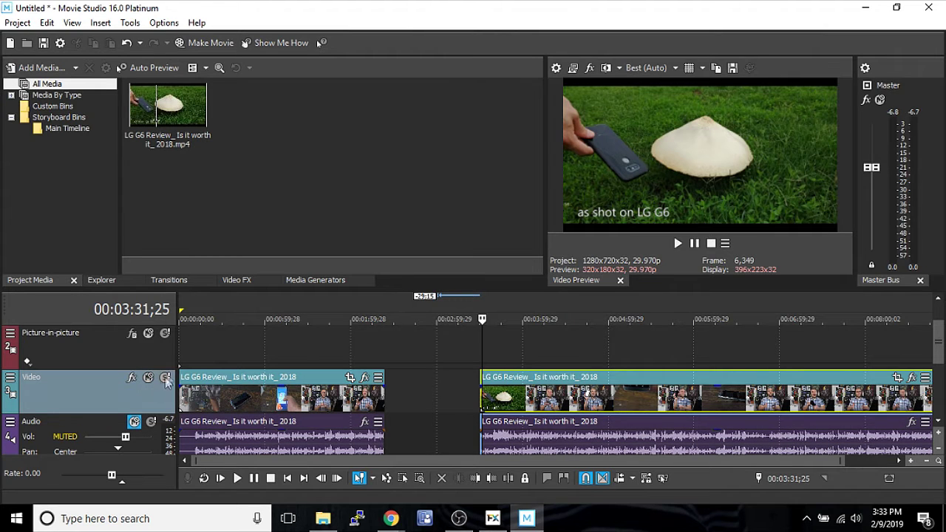
{"action": "left_click", "coordinate": [135, 422]}
{"action": "left_click", "coordinate": [142, 427]}
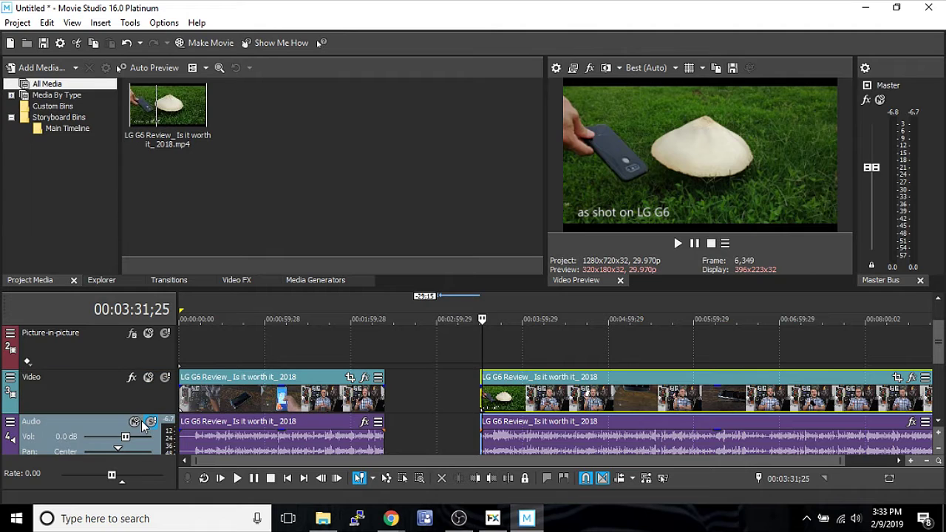
{"action": "left_click", "coordinate": [135, 422]}
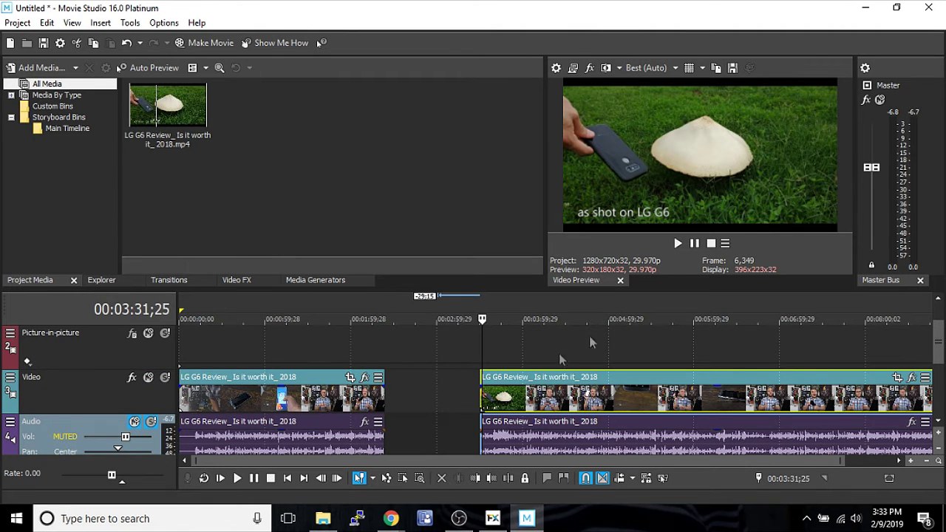
Play the second clip from near 05:26 and stop at 00:05:27;16.
{"action": "left_click", "coordinate": [678, 243]}
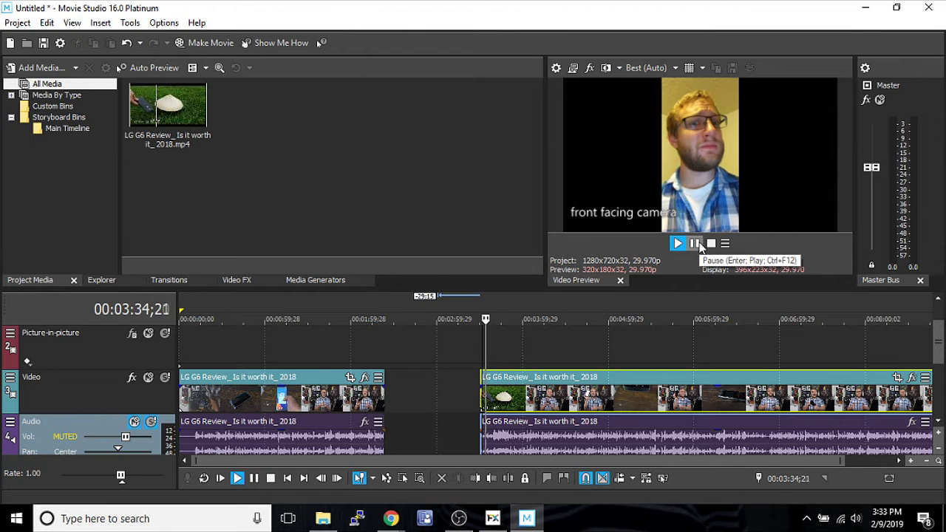
{"action": "left_click", "coordinate": [646, 338]}
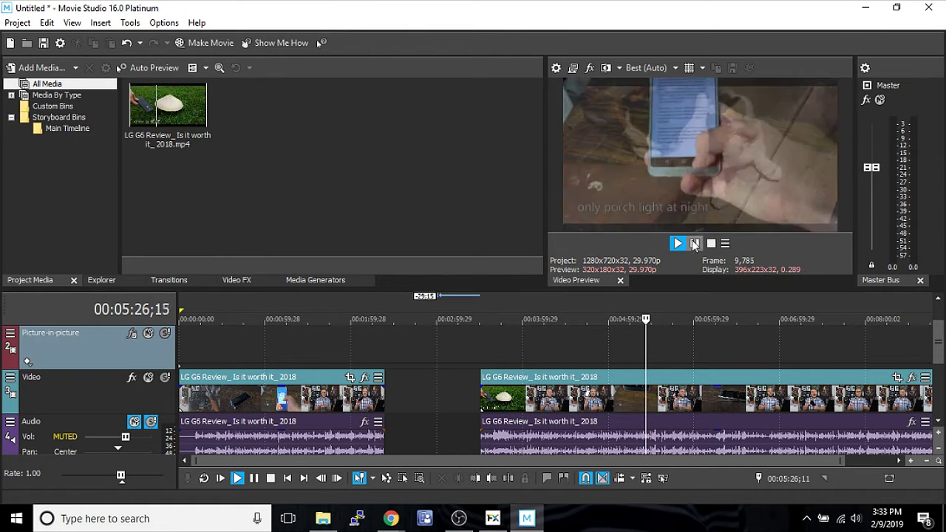
{"action": "left_click", "coordinate": [685, 243]}
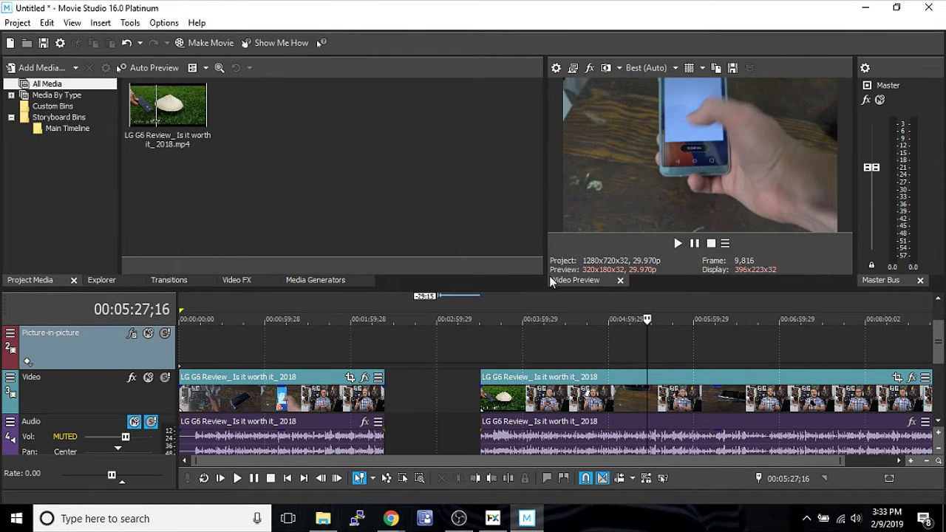
Split the second clip at 05:27 and move the first part to the Text track, its audio to Music.
{"action": "left_click", "coordinate": [623, 399]}
{"action": "key", "text": "s"}
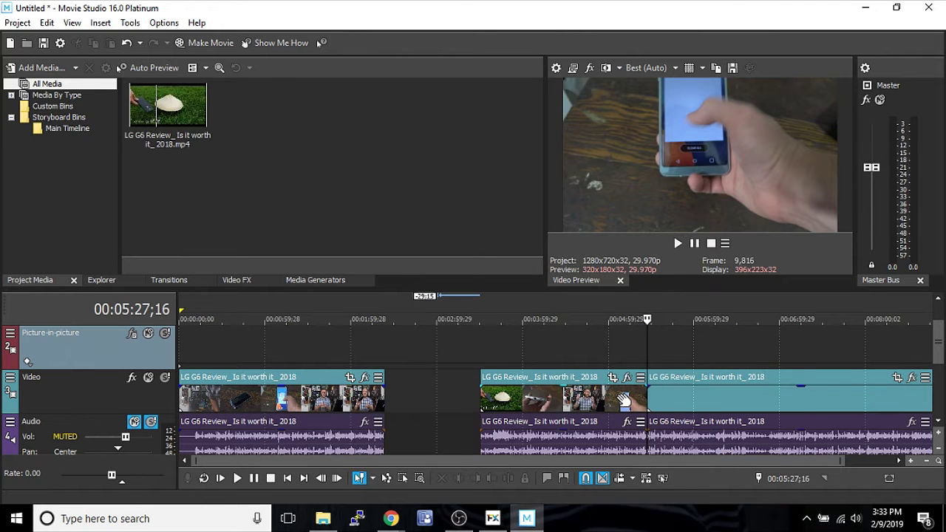
{"action": "left_click_drag", "start_coordinate": [584, 379], "coordinate": [625, 358]}
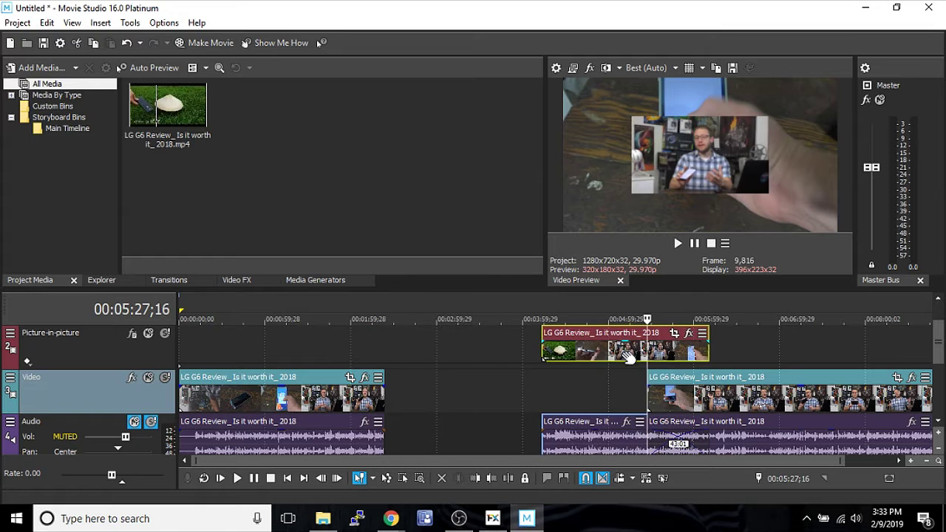
{"action": "left_click", "coordinate": [606, 437]}
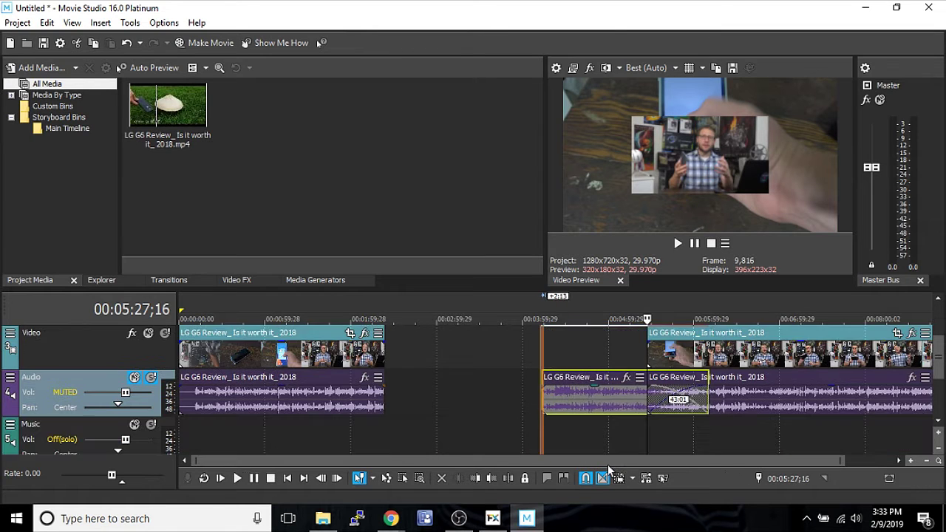
{"action": "left_click_drag", "start_coordinate": [609, 403], "coordinate": [625, 403]}
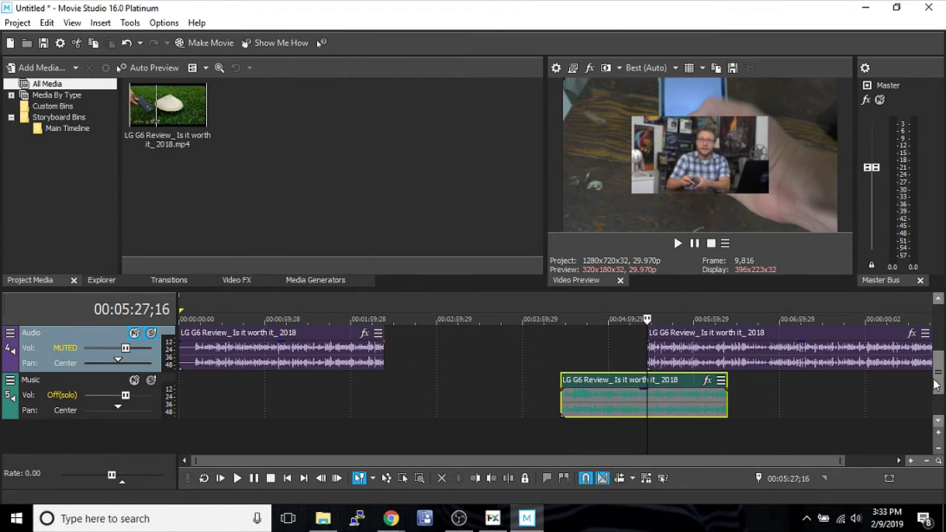
{"action": "left_click_drag", "start_coordinate": [934, 384], "coordinate": [940, 360]}
{"action": "left_click", "coordinate": [654, 351]}
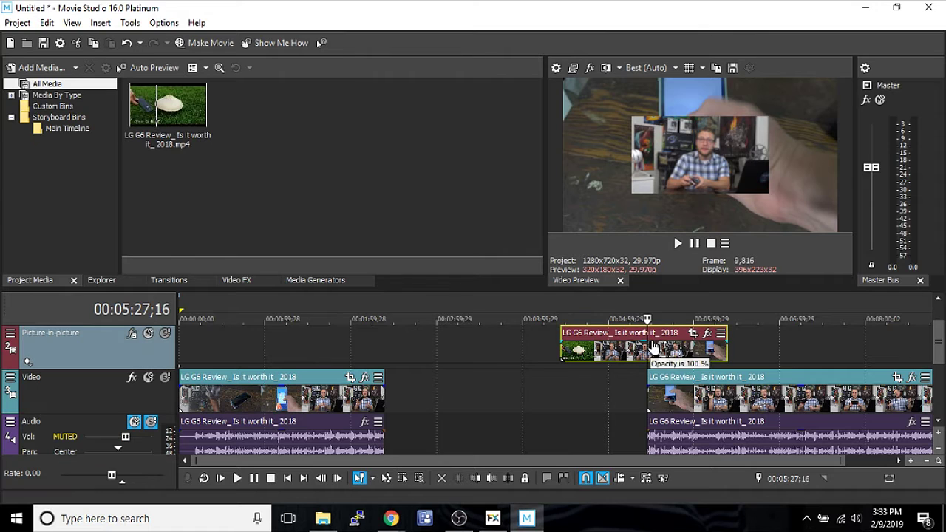
{"action": "left_click", "coordinate": [682, 353]}
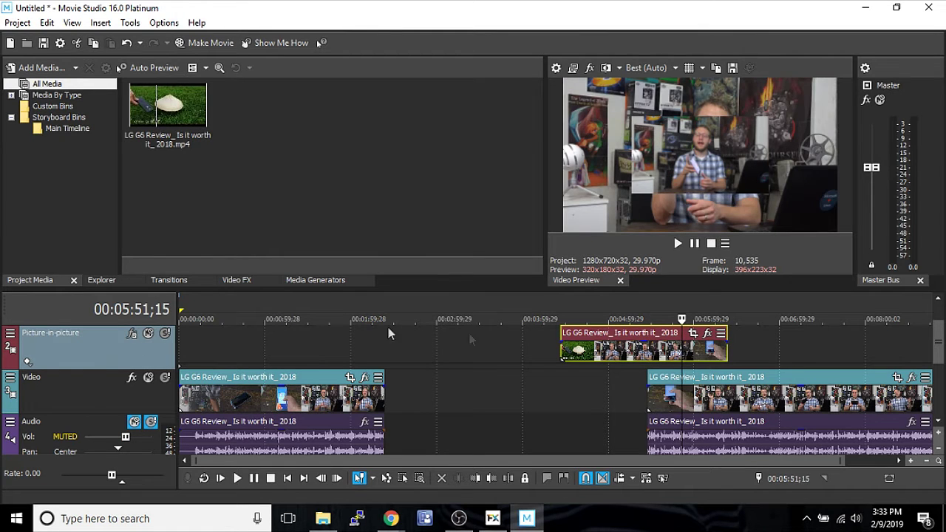
{"action": "left_click_drag", "start_coordinate": [633, 346], "coordinate": [627, 336]}
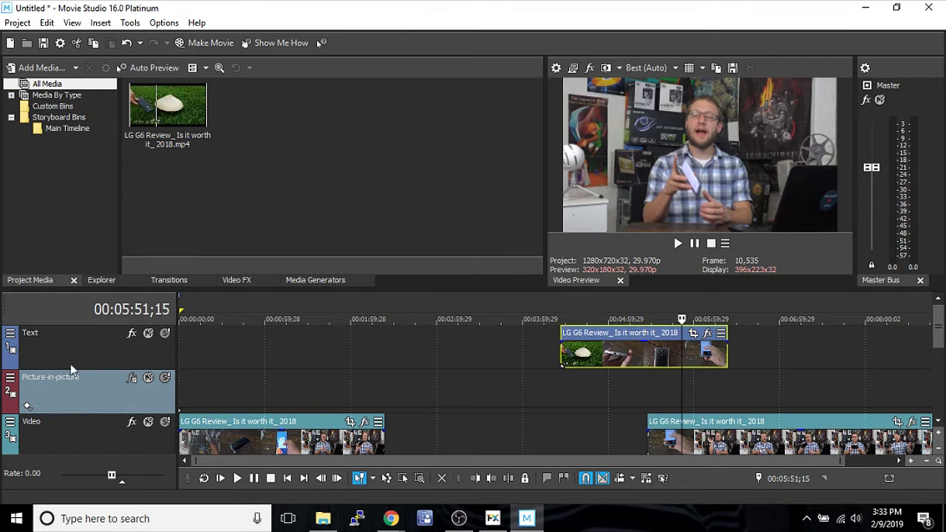
Delete the empty Picture-in-picture track.
{"action": "right_click", "coordinate": [240, 353]}
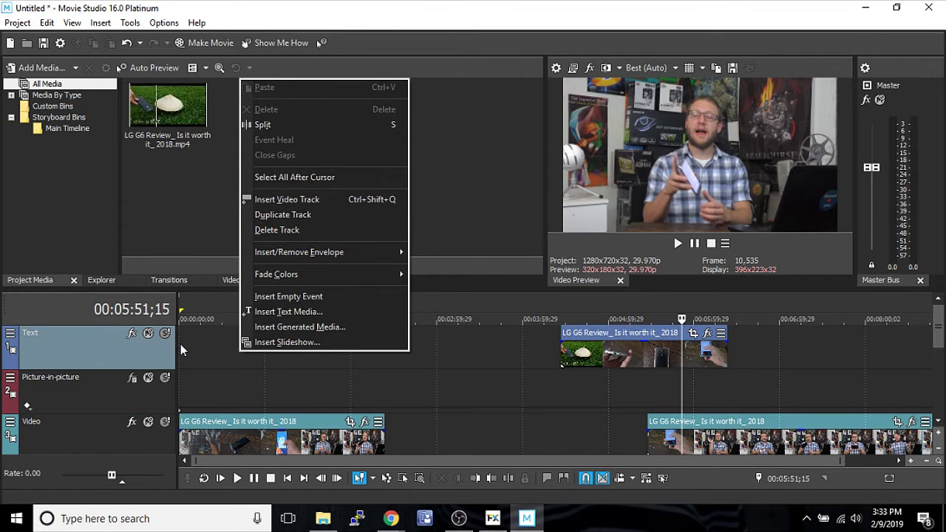
{"action": "right_click", "coordinate": [129, 327]}
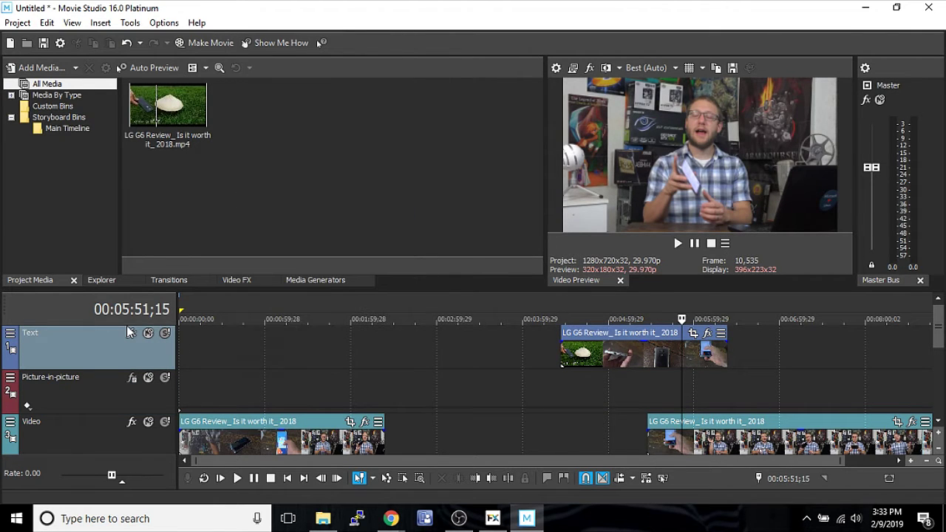
{"action": "left_click", "coordinate": [102, 381]}
{"action": "right_click", "coordinate": [100, 382]}
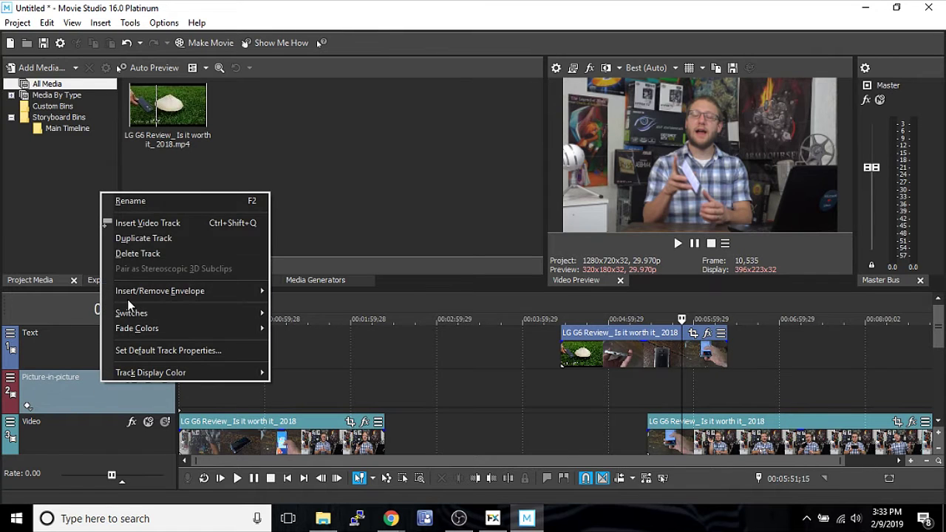
{"action": "left_click", "coordinate": [152, 253]}
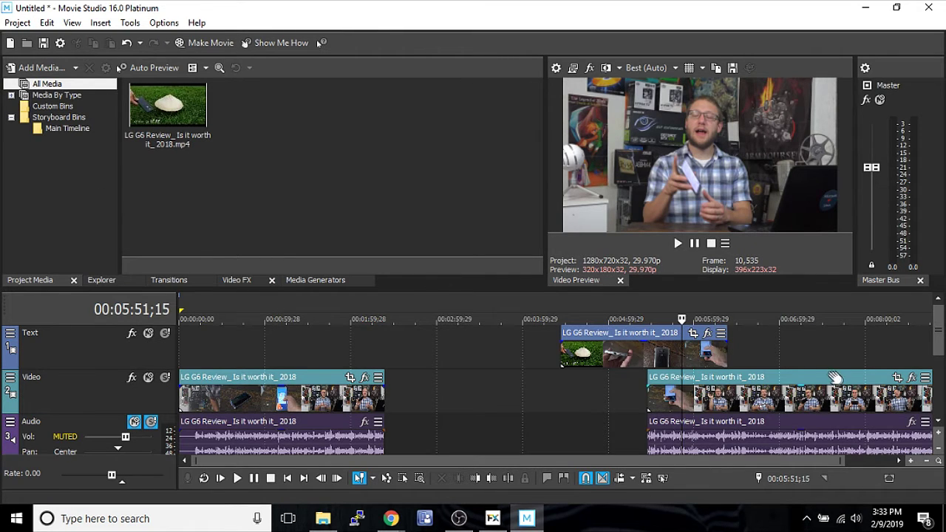
Move the playhead toward the end of the Text track clip.
{"action": "left_click", "coordinate": [648, 356]}
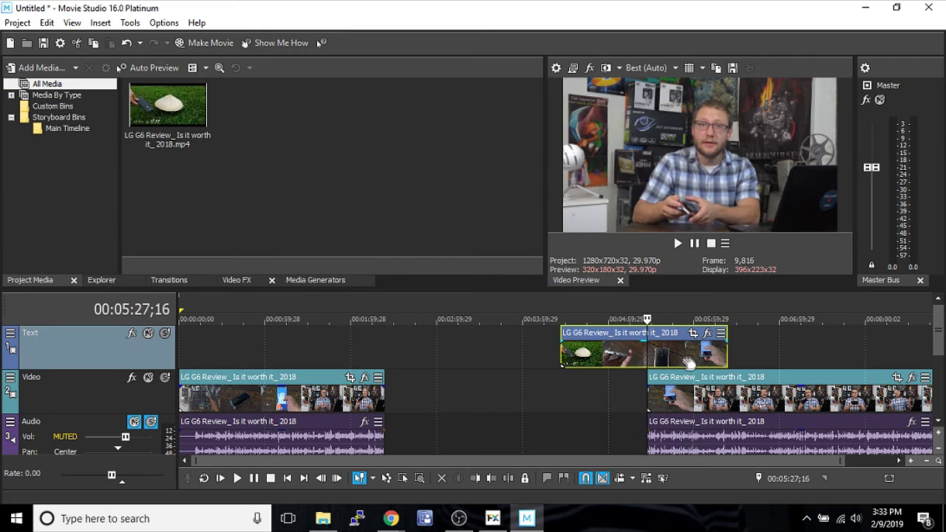
{"action": "left_click", "coordinate": [686, 362]}
{"action": "left_click", "coordinate": [734, 360]}
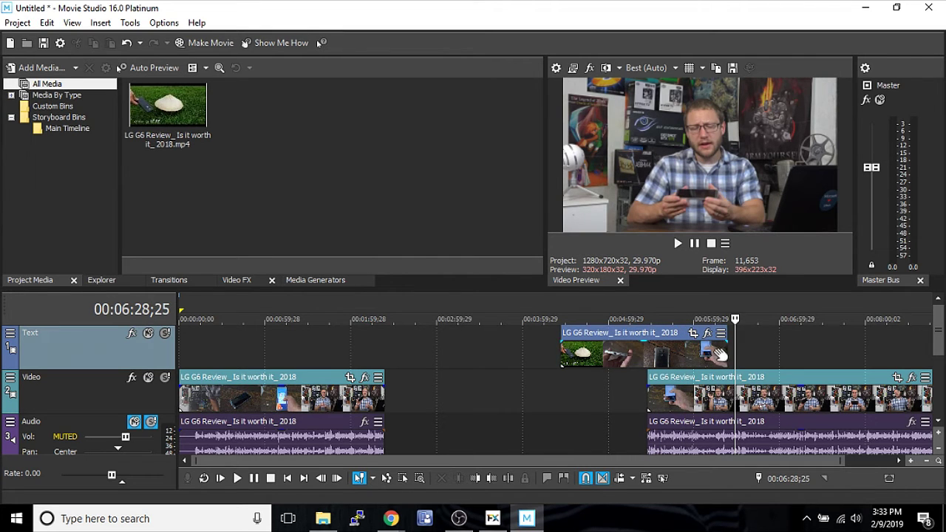
Drag the middle clip over the next event to create a fade-out, then preview it.
{"action": "left_click_drag", "start_coordinate": [725, 343], "coordinate": [584, 397]}
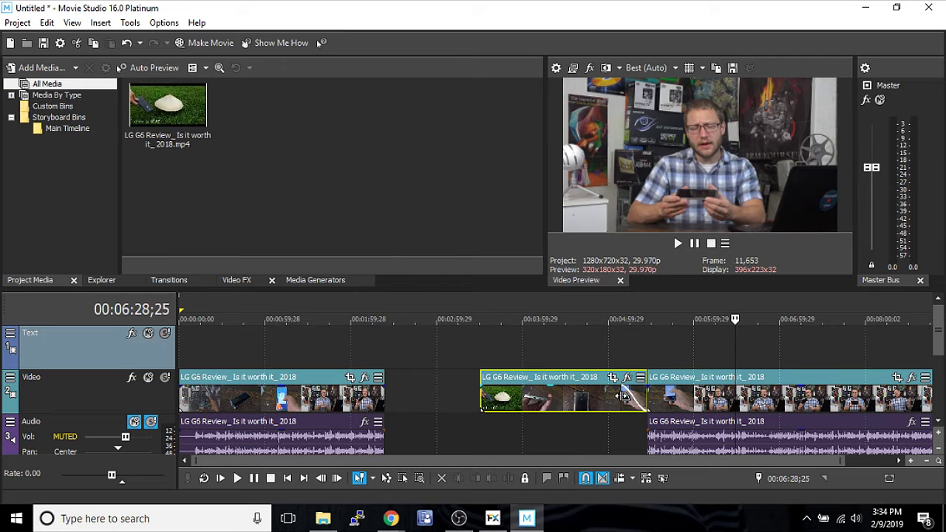
{"action": "left_click", "coordinate": [622, 397]}
{"action": "left_click", "coordinate": [680, 242]}
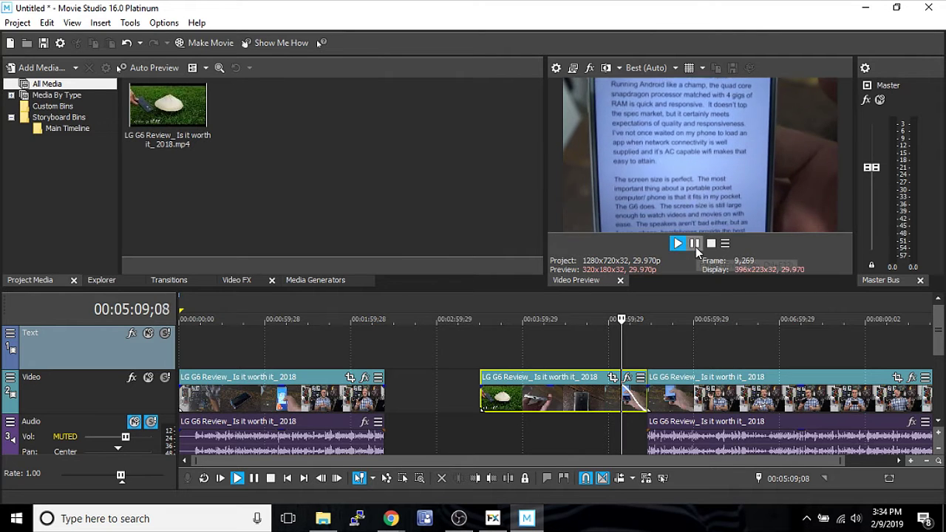
{"action": "left_click", "coordinate": [640, 399]}
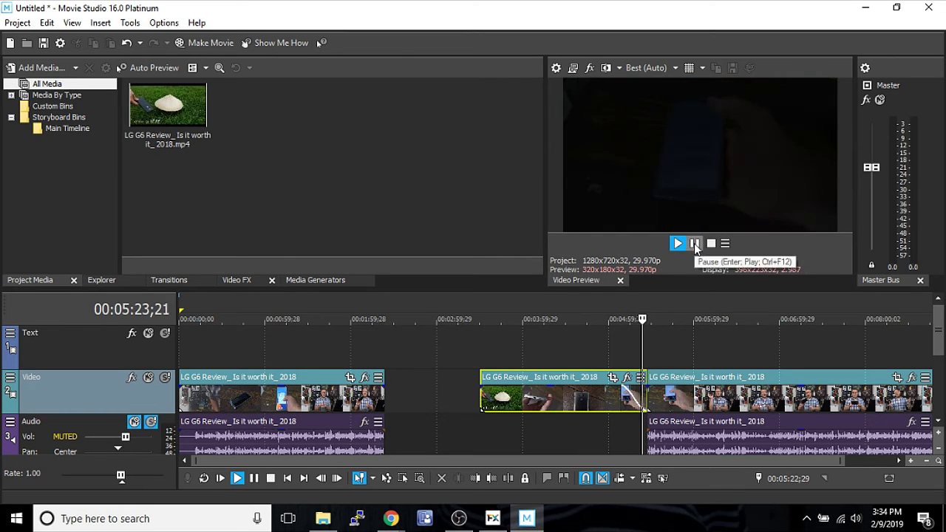
{"action": "left_click", "coordinate": [694, 243]}
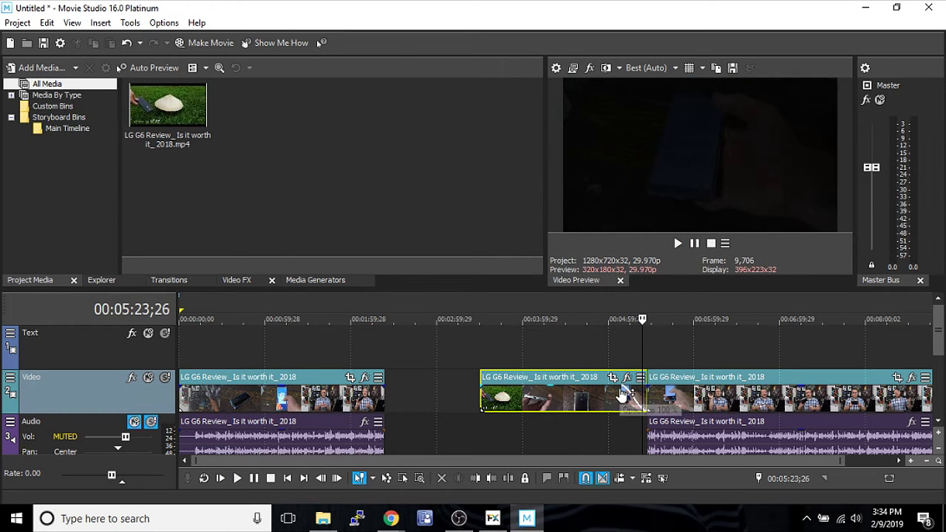
{"action": "left_click", "coordinate": [632, 397]}
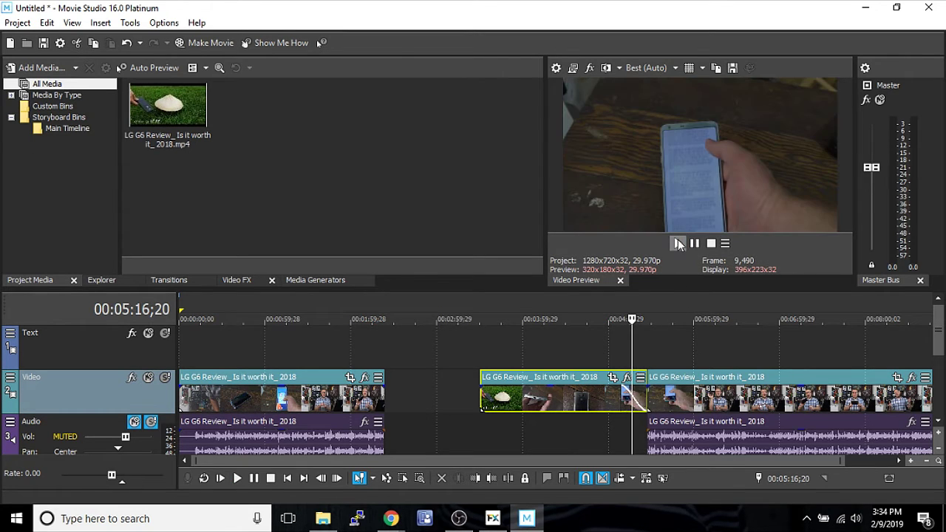
{"action": "left_click", "coordinate": [678, 243]}
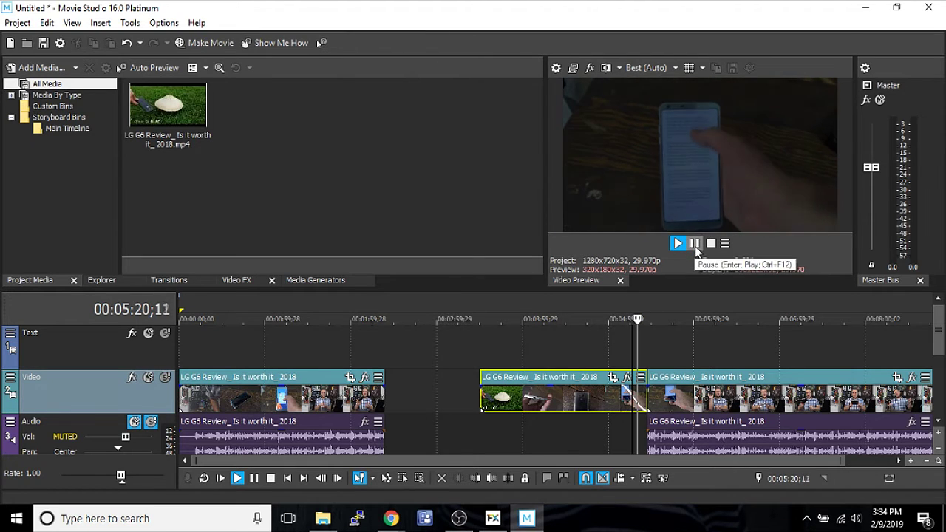
{"action": "left_click", "coordinate": [694, 245]}
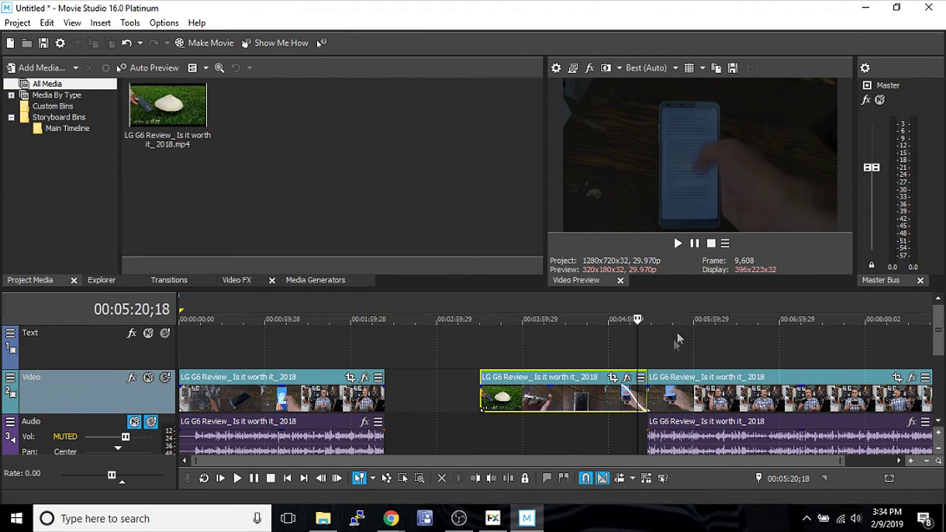
Shorten the fade-out to about 15 seconds and dismiss the fade-type popup.
{"action": "mouse_move", "coordinate": [625, 390]}
{"action": "left_mouse_down"}
{"action": "mouse_move", "coordinate": [614, 390]}
{"action": "mouse_move", "coordinate": [626, 394]}
{"action": "left_mouse_up"}
{"action": "right_click", "coordinate": [626, 392]}
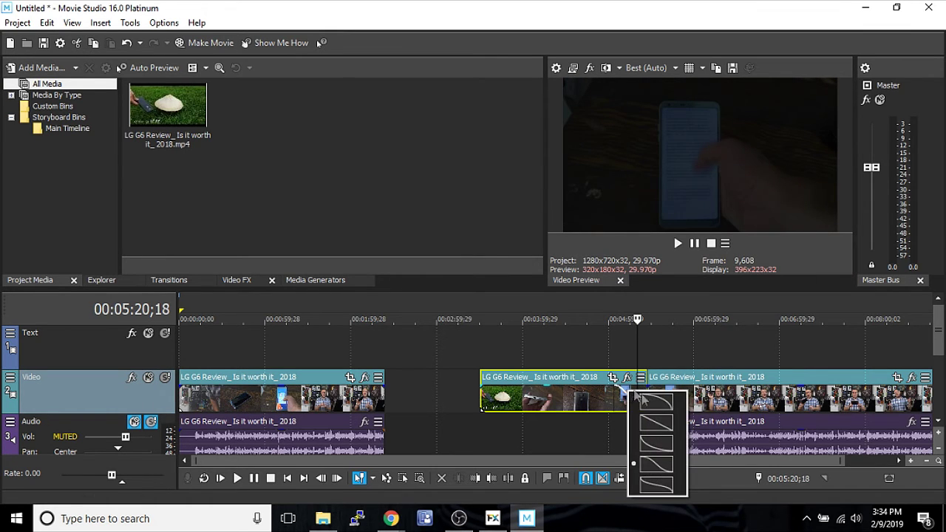
{"action": "left_click", "coordinate": [625, 403]}
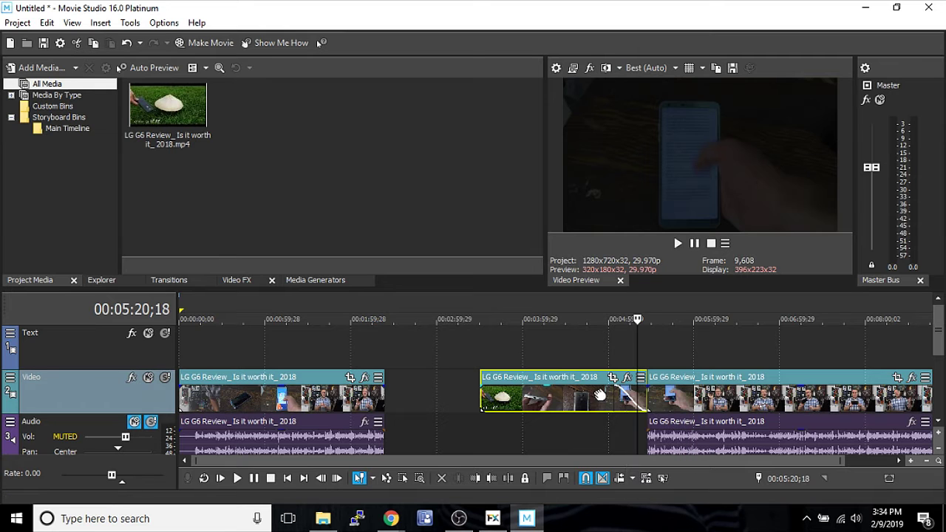
{"action": "left_click", "coordinate": [598, 391]}
{"action": "left_click", "coordinate": [621, 391]}
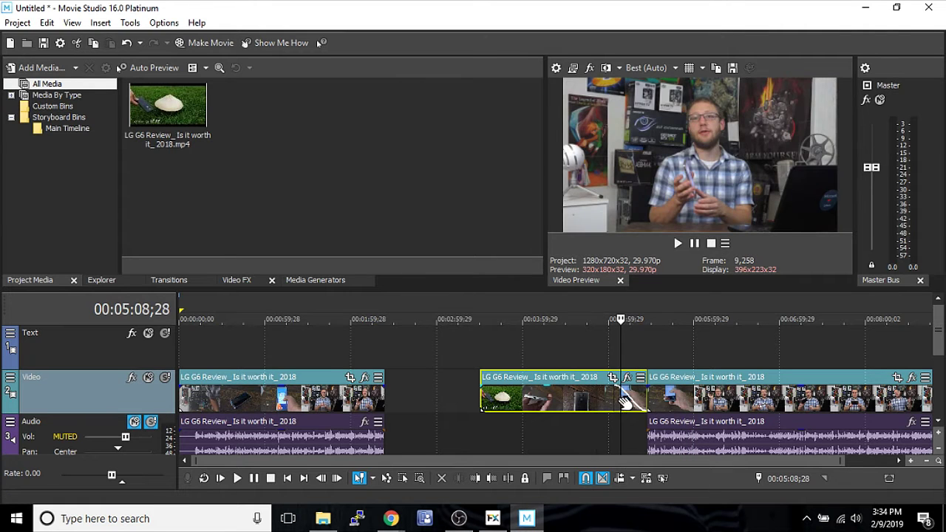
Apply the 3D Cascade transition to the crossfade and preview it.
{"action": "left_click", "coordinate": [152, 280]}
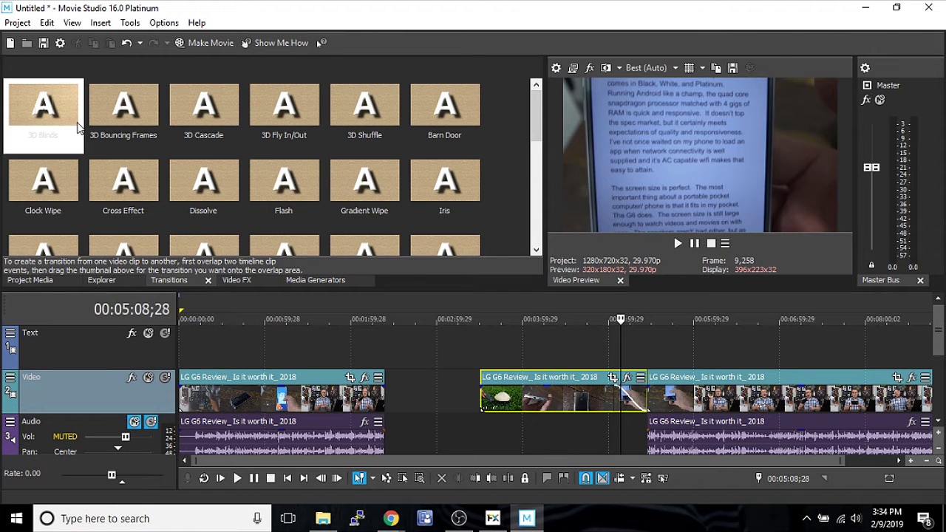
{"action": "left_click", "coordinate": [157, 126]}
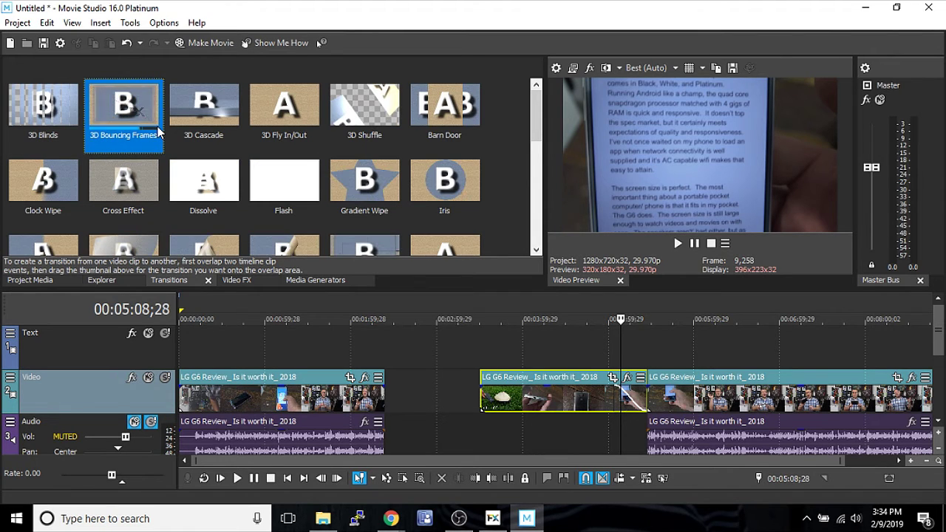
{"action": "mouse_move", "coordinate": [204, 111]}
{"action": "left_mouse_down"}
{"action": "mouse_move", "coordinate": [602, 343]}
{"action": "mouse_move", "coordinate": [615, 416]}
{"action": "mouse_move", "coordinate": [634, 417]}
{"action": "left_mouse_up"}
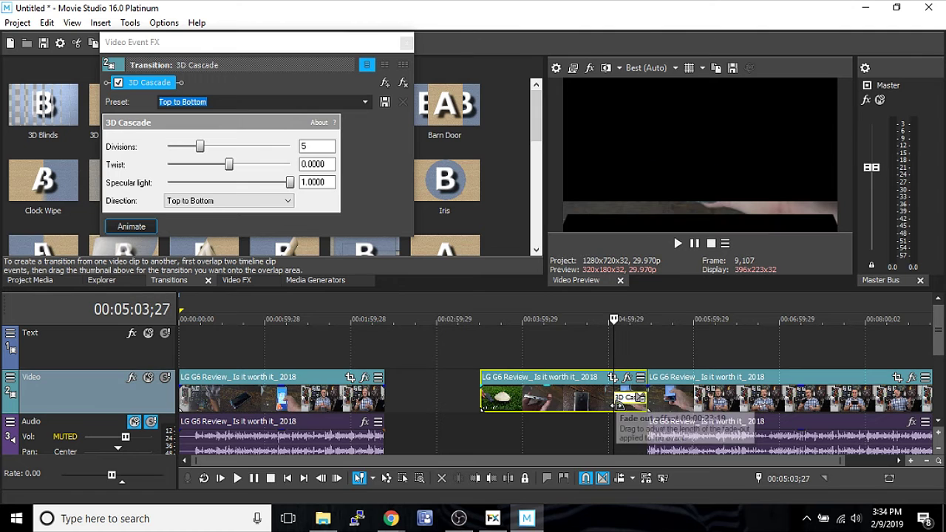
{"action": "left_click", "coordinate": [678, 245]}
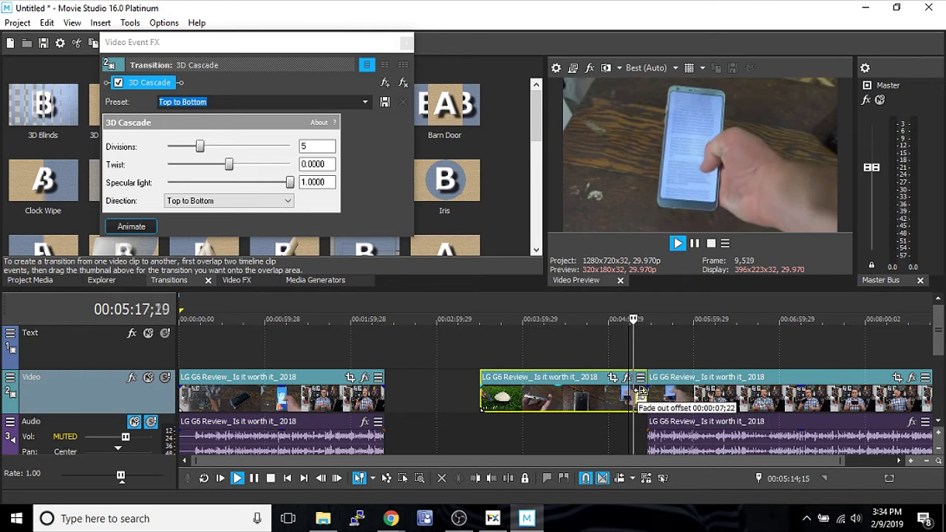
{"action": "left_click", "coordinate": [641, 349]}
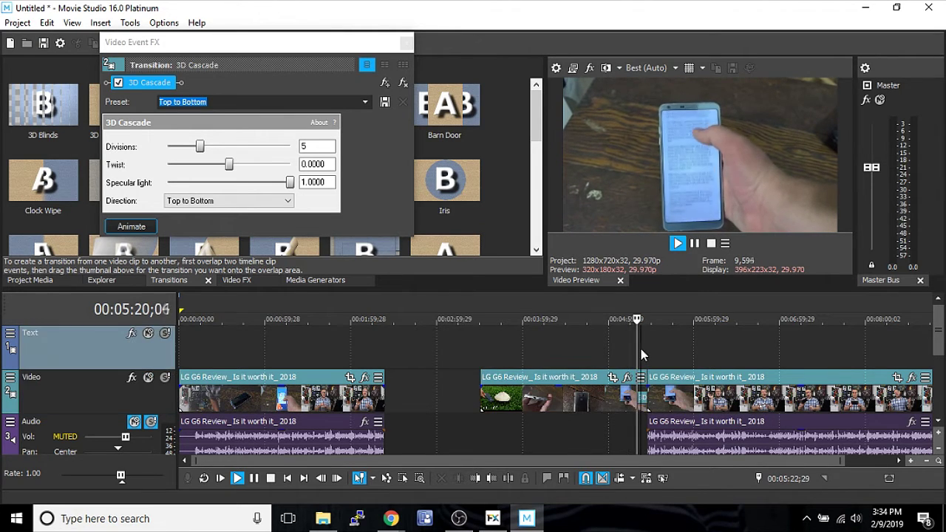
{"action": "left_click", "coordinate": [694, 244]}
{"action": "scroll", "coordinate": [659, 339], "scroll_direction": "up", "scroll_amount": 5}
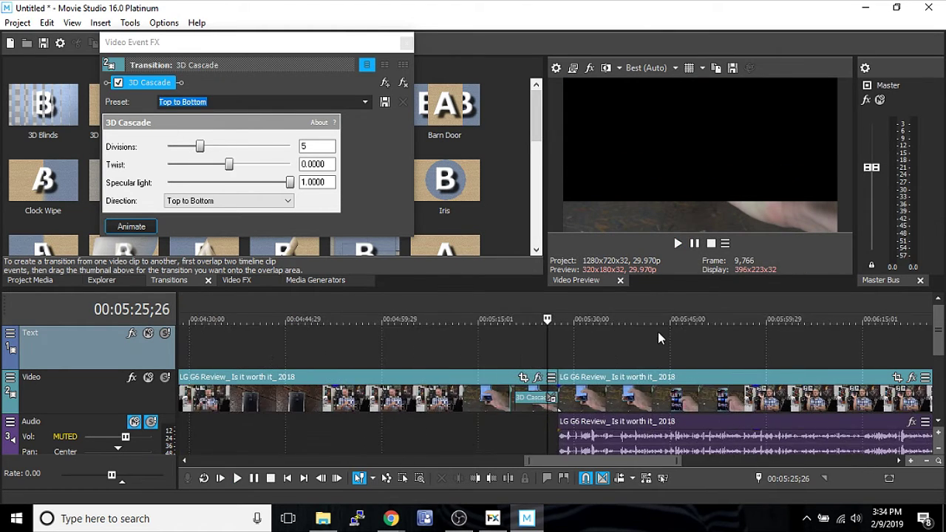
{"action": "scroll", "coordinate": [659, 339], "scroll_direction": "up", "scroll_amount": 2}
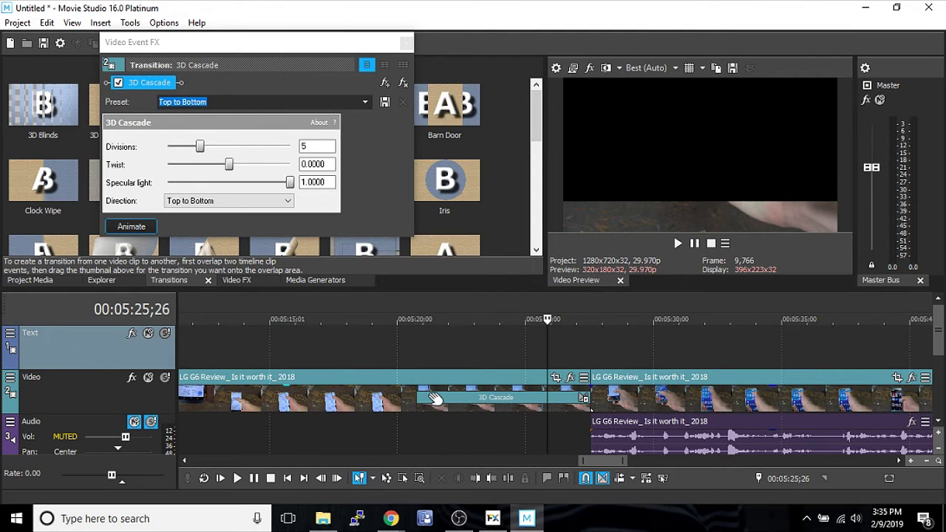
Shorten the 3D Cascade transition to about one second, preview it, and close Video Event FX.
{"action": "left_click_drag", "start_coordinate": [417, 388], "coordinate": [563, 392]}
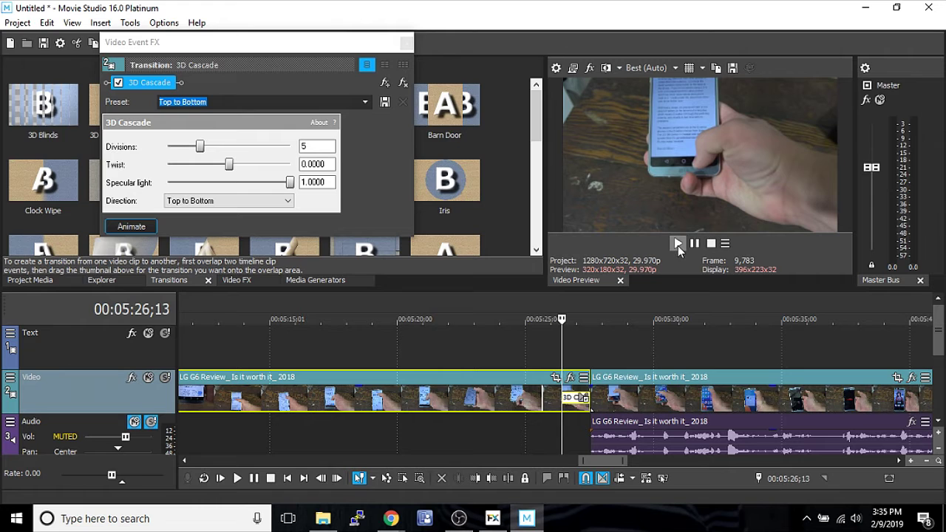
{"action": "left_click", "coordinate": [678, 244]}
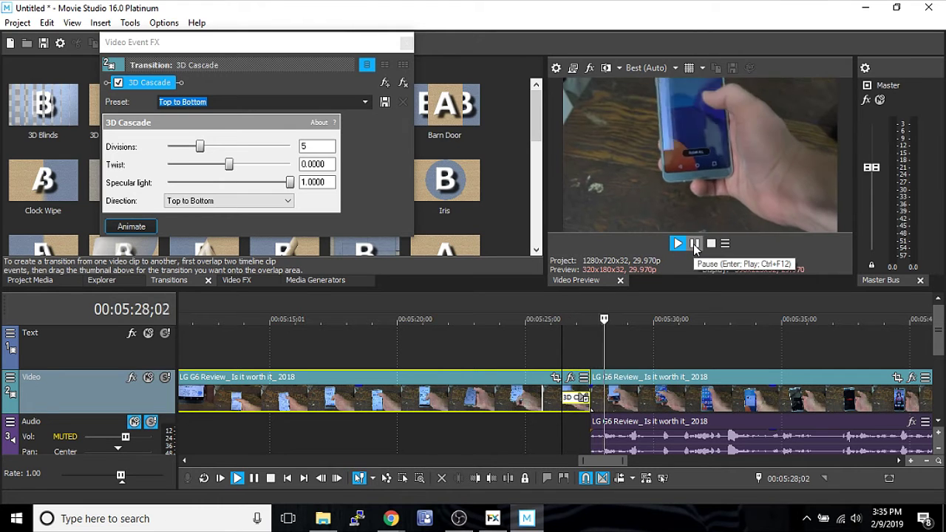
{"action": "left_click", "coordinate": [694, 246]}
{"action": "left_click", "coordinate": [711, 243]}
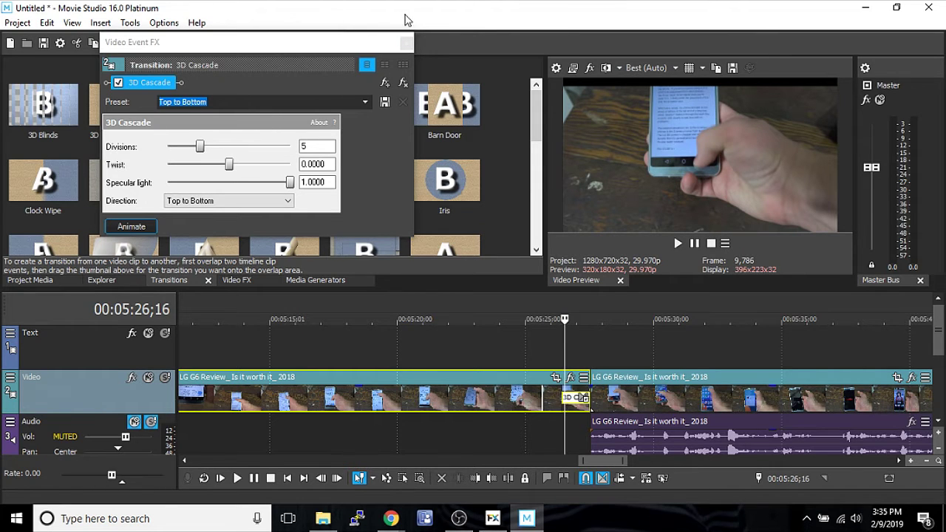
{"action": "left_click", "coordinate": [407, 45]}
Add a Titles & Text media generator event to the Text track.
{"action": "left_click", "coordinate": [237, 280]}
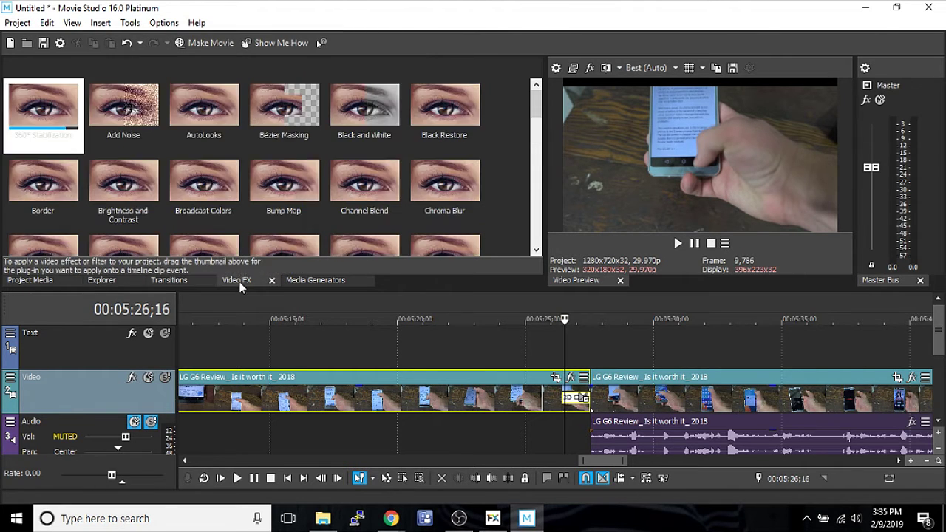
{"action": "left_click", "coordinate": [297, 282]}
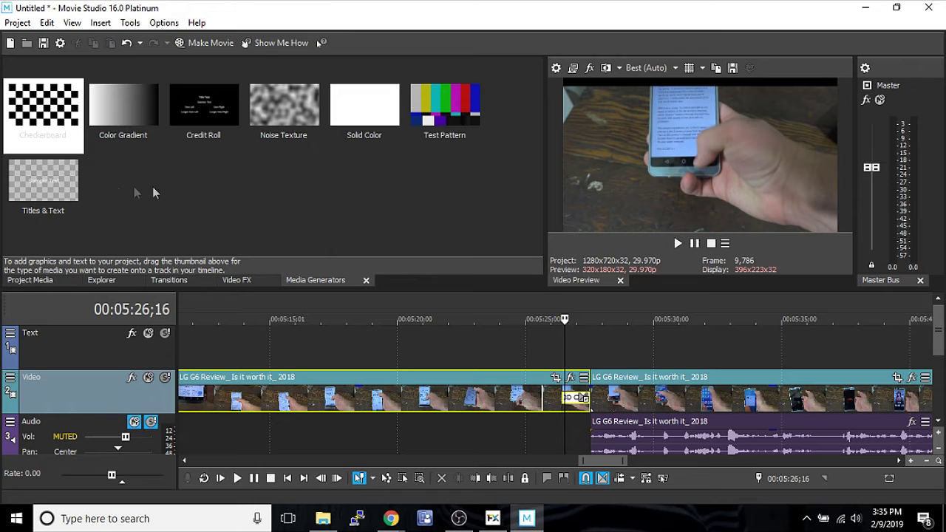
{"action": "left_click_drag", "start_coordinate": [46, 182], "coordinate": [605, 341]}
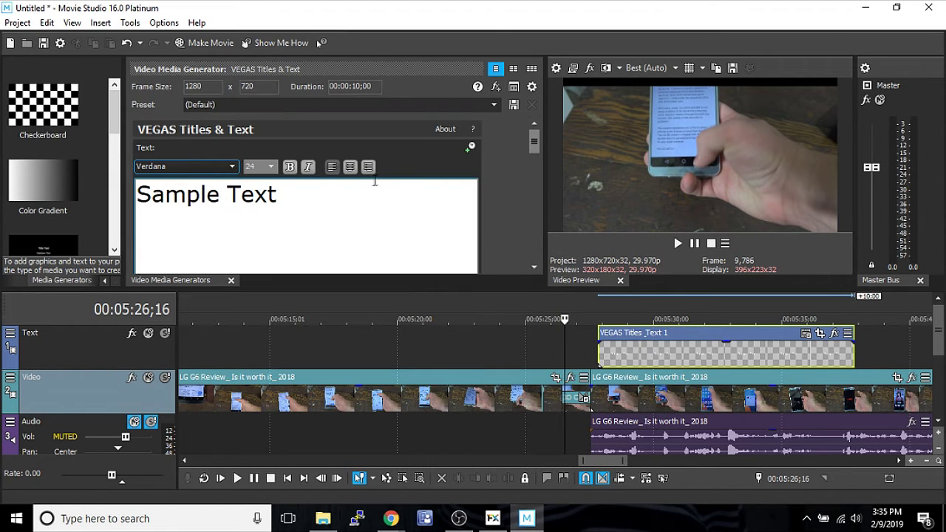
{"action": "left_click_drag", "start_coordinate": [533, 140], "coordinate": [535, 246]}
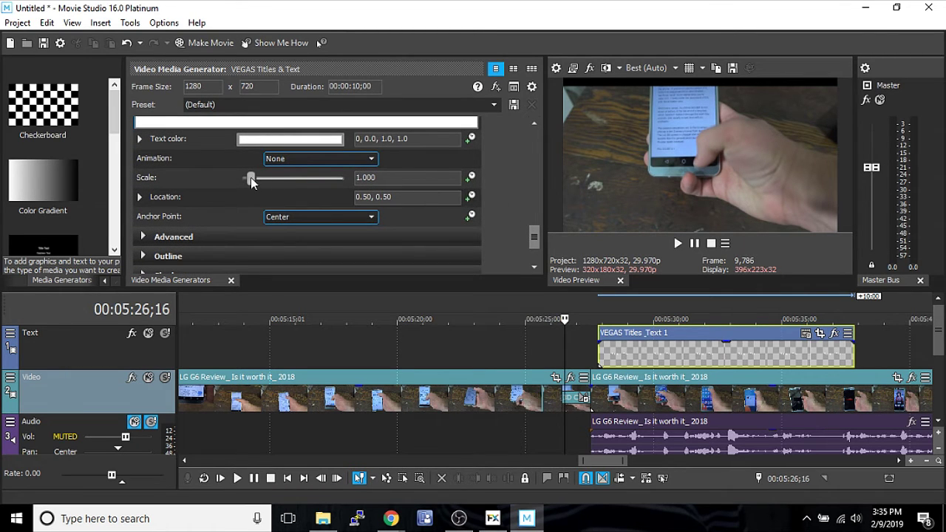
{"action": "mouse_move", "coordinate": [539, 239]}
{"action": "left_mouse_down"}
{"action": "mouse_move", "coordinate": [527, 205]}
{"action": "mouse_move", "coordinate": [535, 240]}
{"action": "left_mouse_up"}
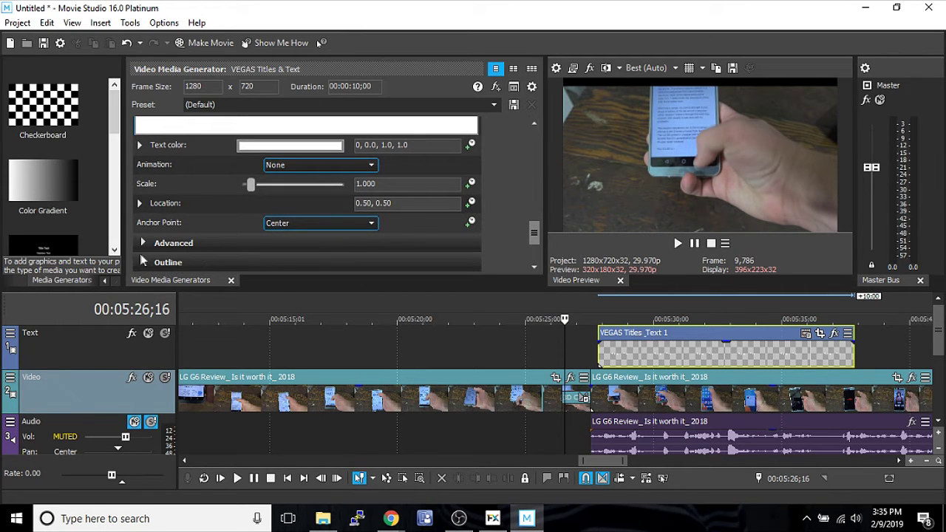
Move the Sample Text title lower and right of centre in the preview.
{"action": "left_click", "coordinate": [143, 243]}
{"action": "left_click", "coordinate": [146, 243]}
{"action": "left_click_drag", "start_coordinate": [536, 237], "coordinate": [512, 150]}
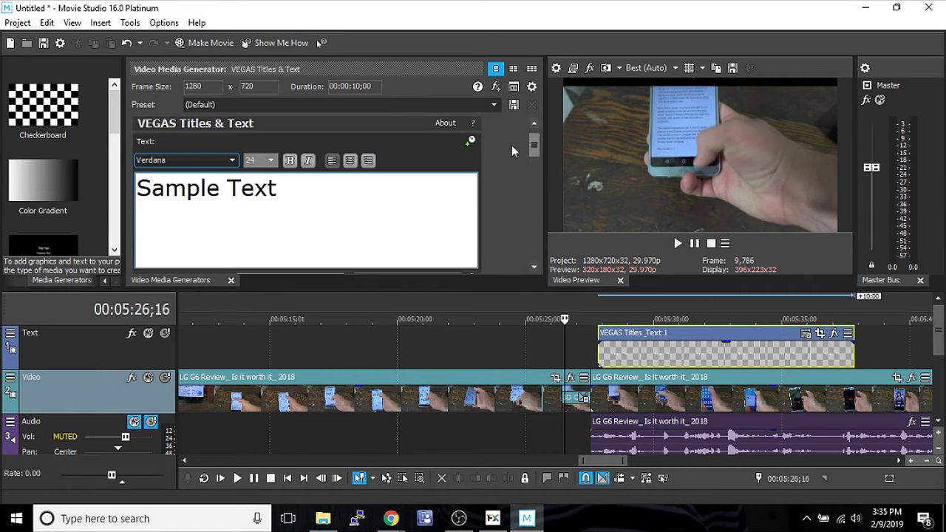
{"action": "left_click", "coordinate": [697, 319]}
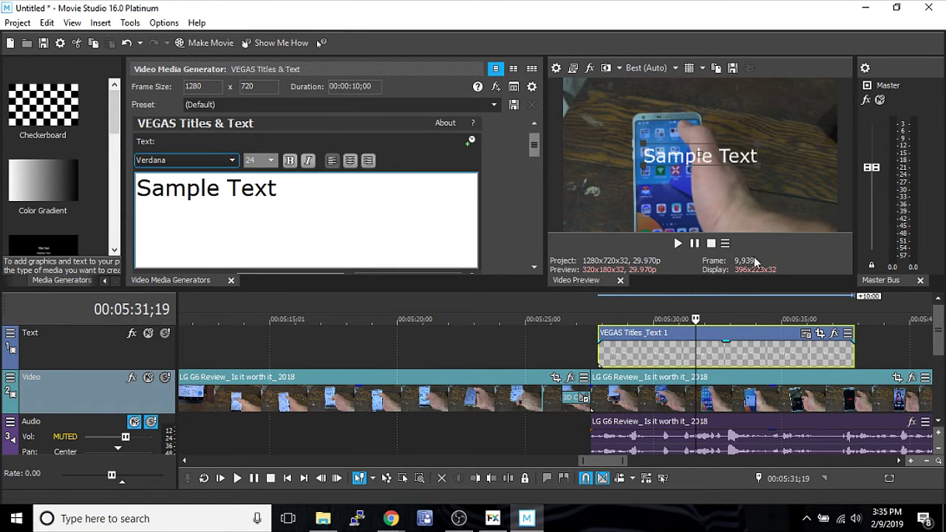
{"action": "left_click_drag", "start_coordinate": [659, 158], "coordinate": [749, 202]}
{"action": "triple_click", "coordinate": [362, 190]}
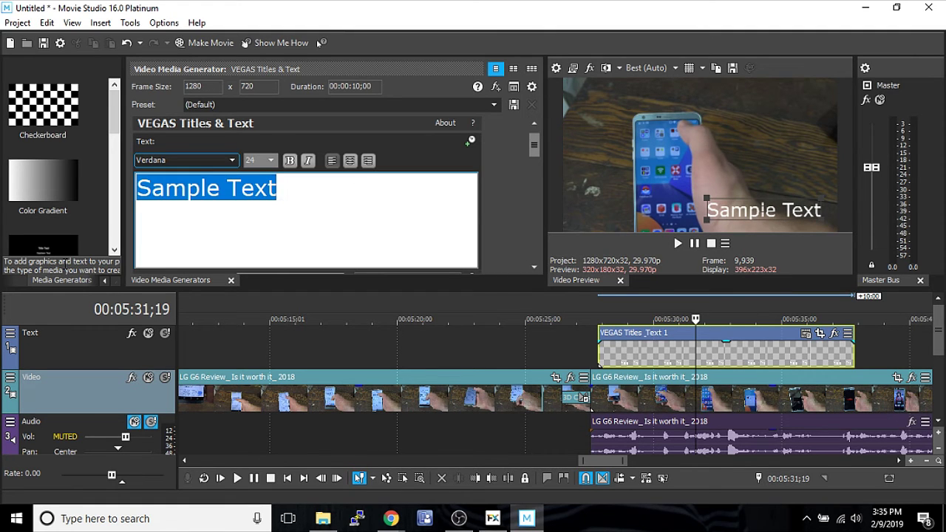
Change the title text to 'Type' in the Vivaldi Italic font.
{"action": "type", "text": "Type"}
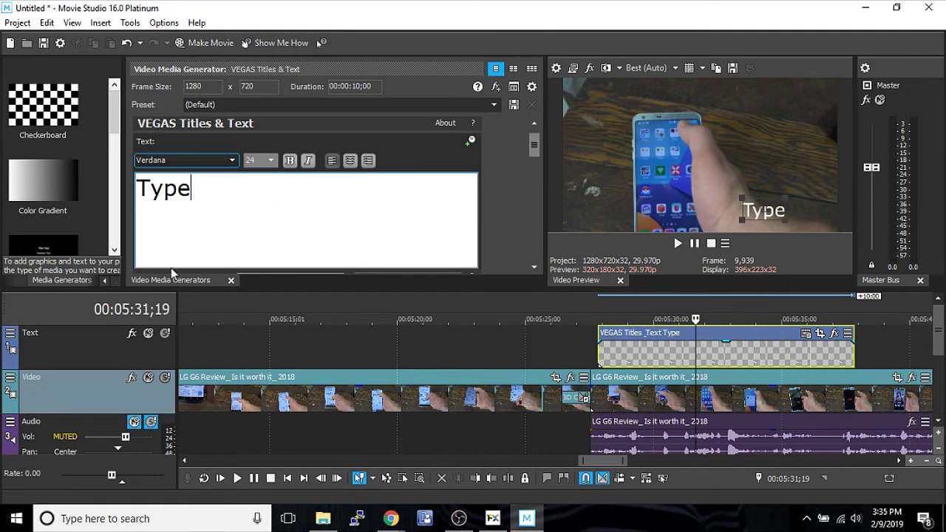
{"action": "triple_click", "coordinate": [256, 195]}
{"action": "left_click", "coordinate": [270, 160]}
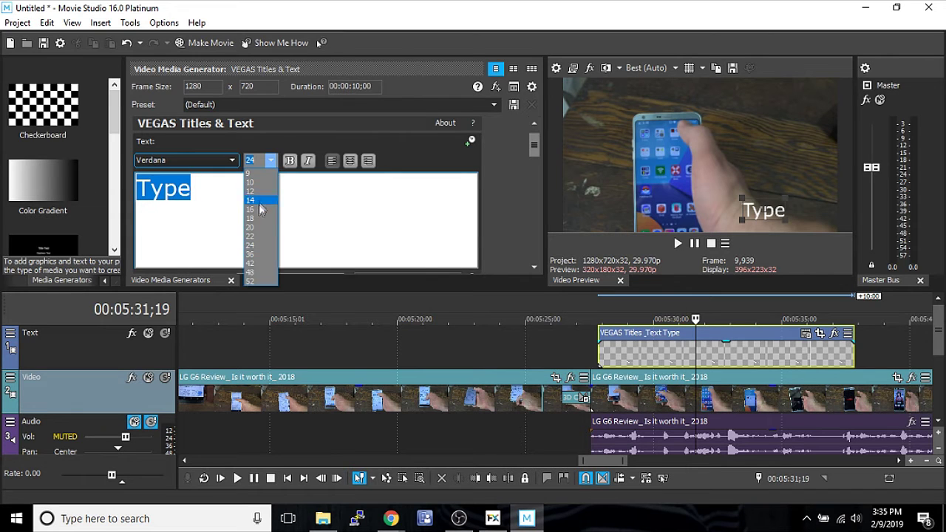
{"action": "left_click", "coordinate": [259, 212]}
{"action": "left_click", "coordinate": [222, 160]}
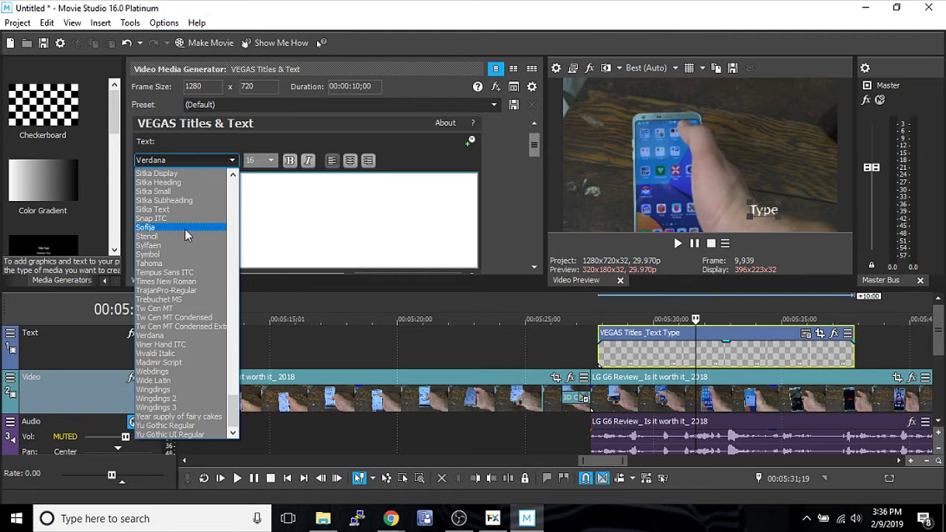
{"action": "left_click", "coordinate": [186, 227]}
{"action": "left_click", "coordinate": [232, 159]}
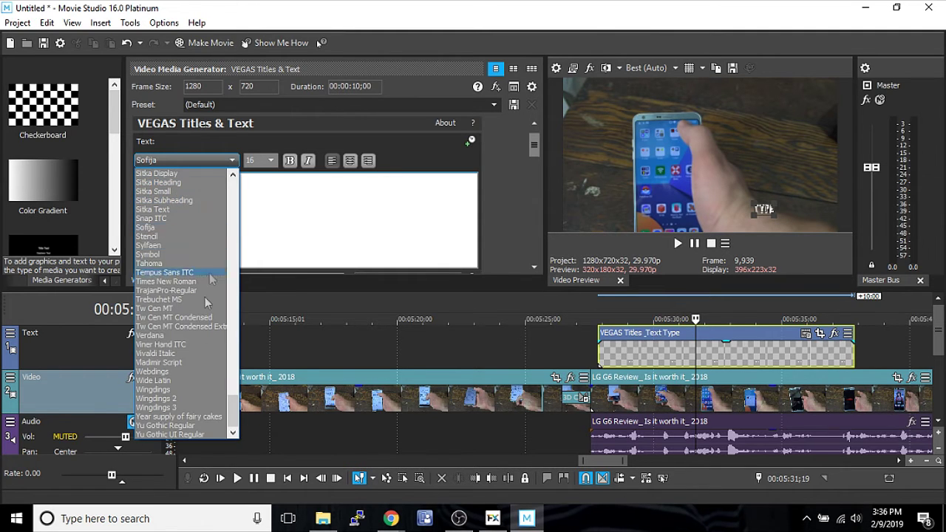
{"action": "left_click", "coordinate": [191, 353]}
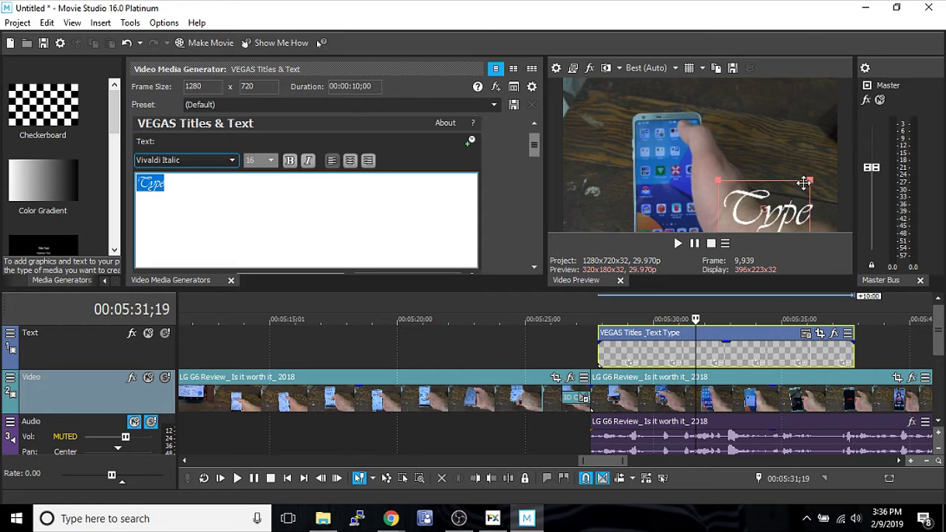
Set the title's font size to 24 and shrink it toward the lower right.
{"action": "left_click", "coordinate": [762, 182]}
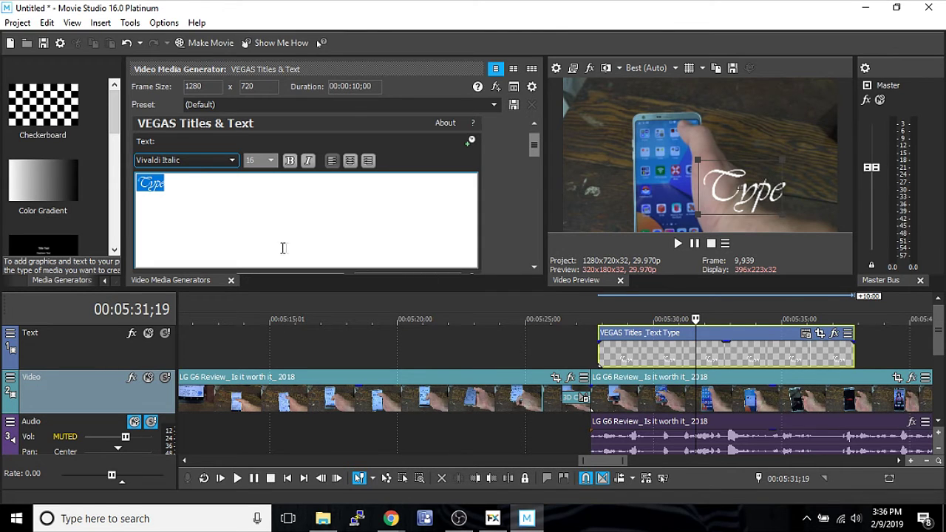
{"action": "left_click", "coordinate": [182, 207]}
{"action": "left_click", "coordinate": [270, 160]}
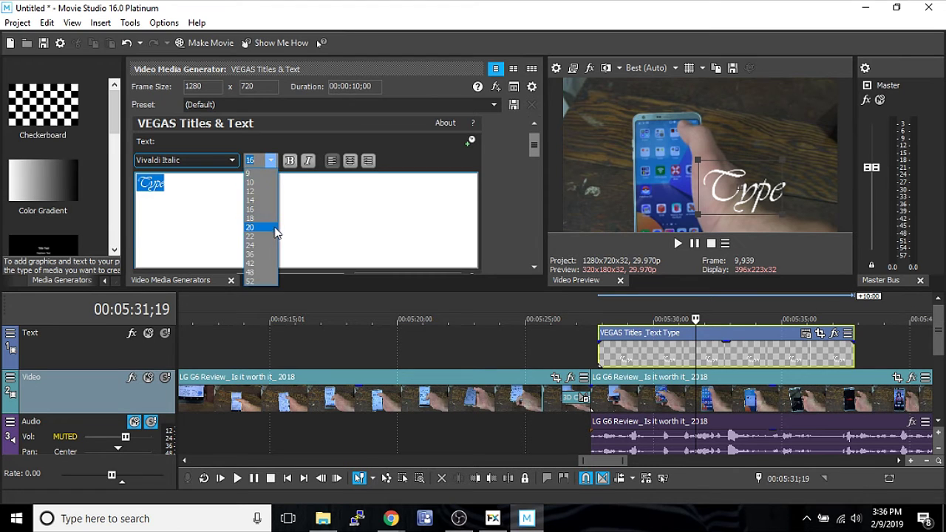
{"action": "left_click", "coordinate": [272, 244]}
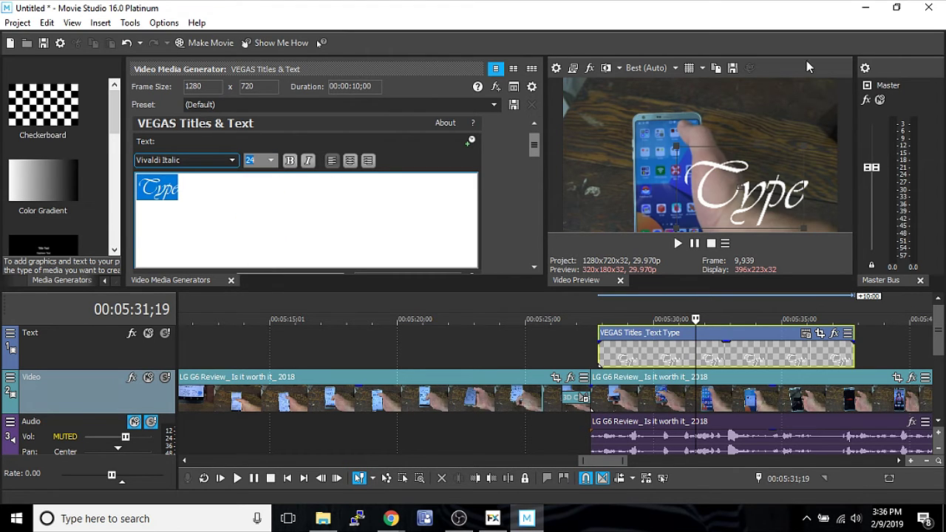
{"action": "left_click_drag", "start_coordinate": [806, 147], "coordinate": [769, 196]}
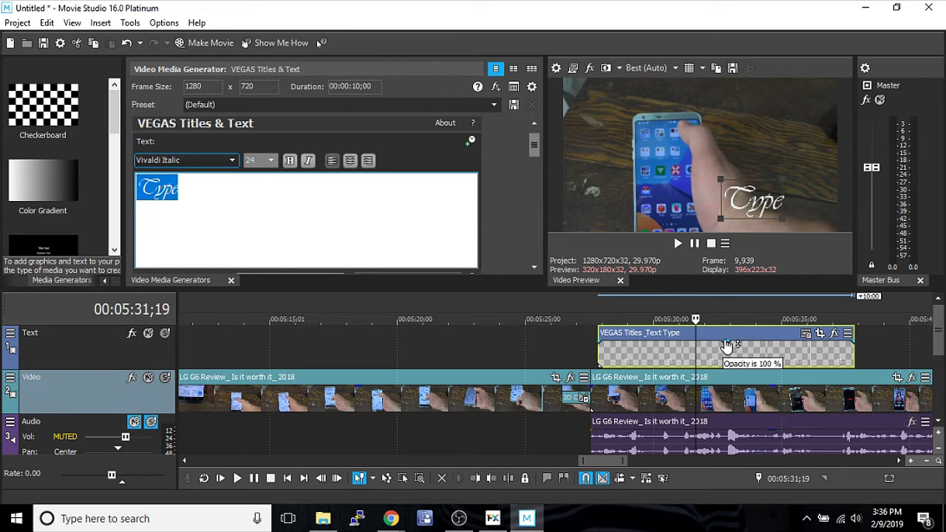
Lower the title's opacity, reduce Music volume, unsolo the Audio track, and mute Music.
{"action": "left_click_drag", "start_coordinate": [728, 347], "coordinate": [728, 363]}
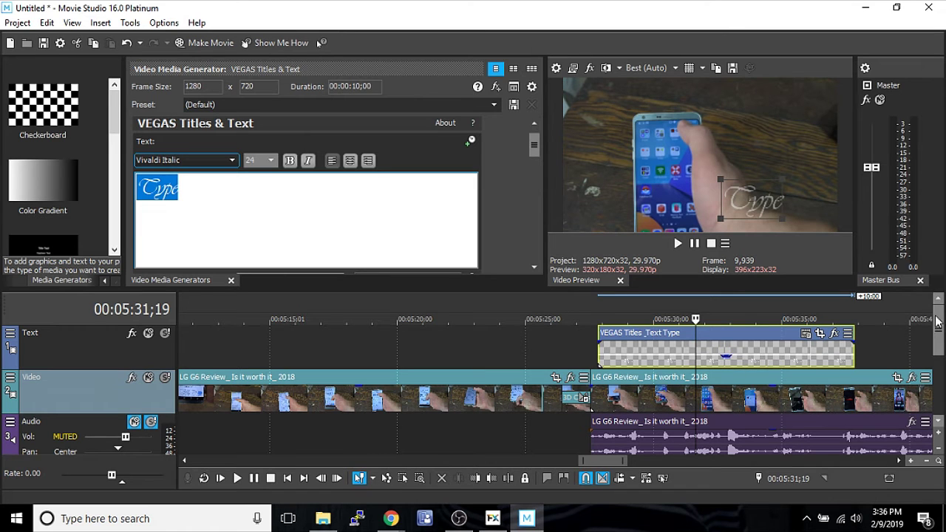
{"action": "left_click_drag", "start_coordinate": [938, 337], "coordinate": [940, 397]}
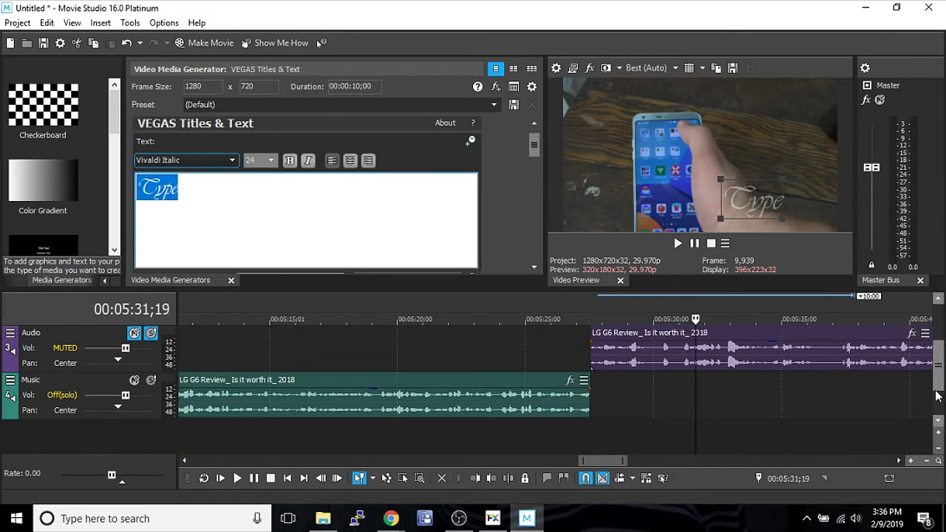
{"action": "left_click_drag", "start_coordinate": [125, 395], "coordinate": [111, 396]}
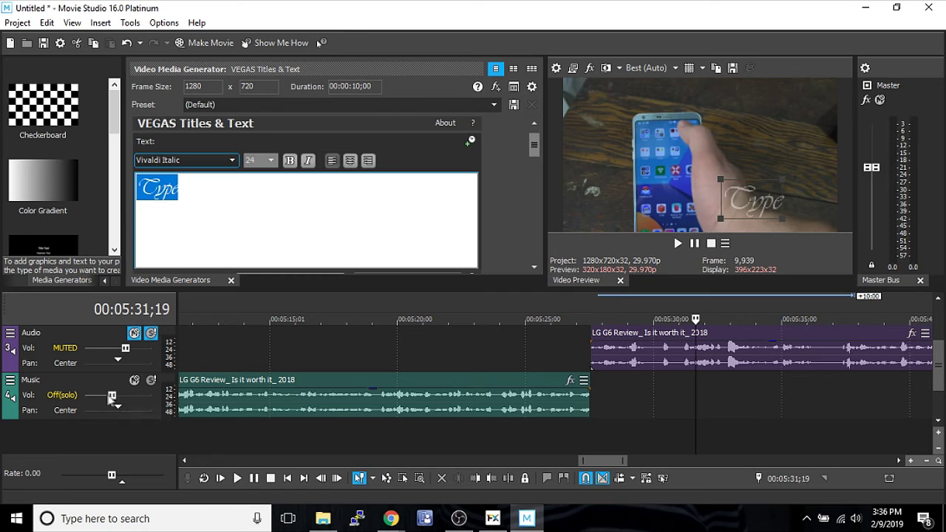
{"action": "left_click", "coordinate": [151, 334]}
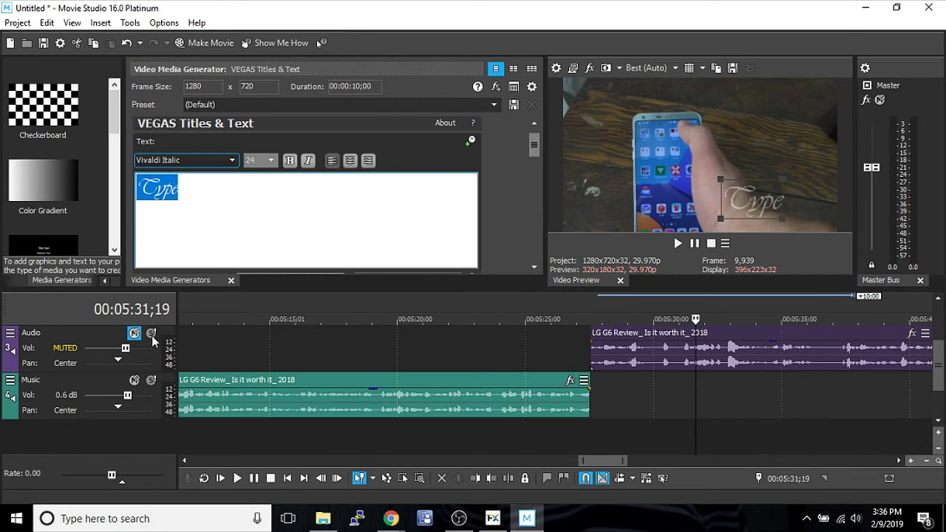
{"action": "left_click", "coordinate": [134, 380]}
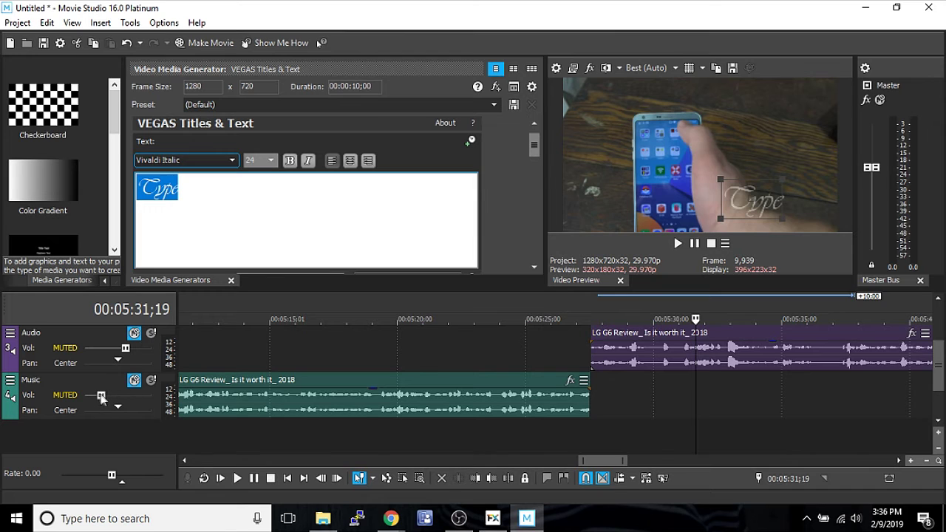
{"action": "left_click", "coordinate": [239, 404]}
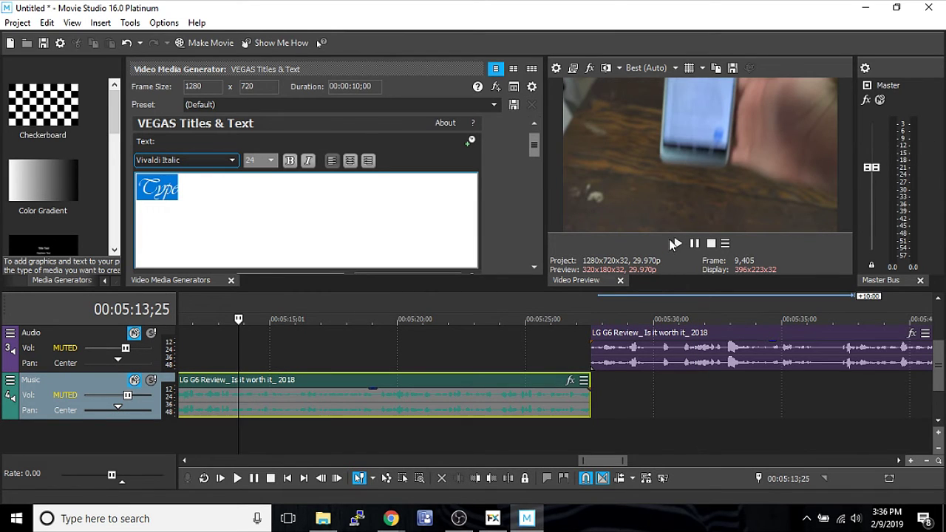
Unmute the Music track and play a short stretch of the mix to check it.
{"action": "left_click", "coordinate": [134, 380]}
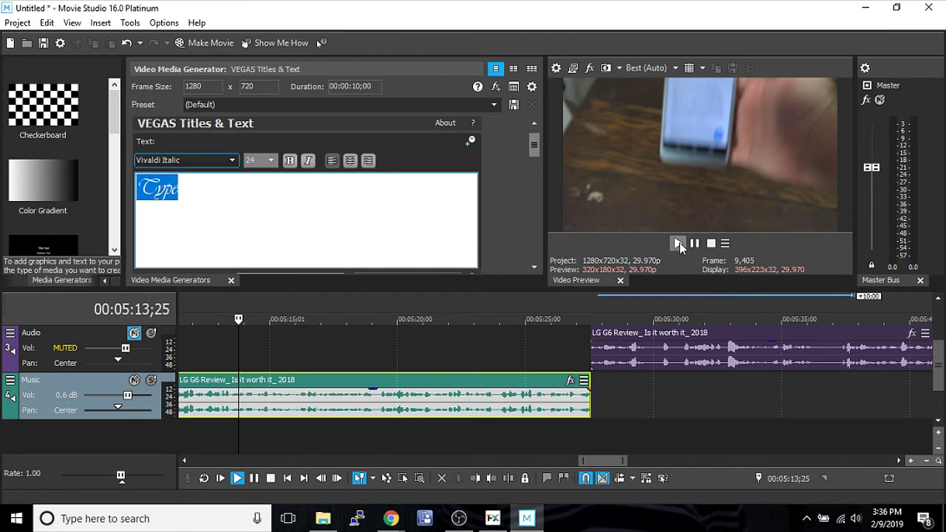
{"action": "left_click", "coordinate": [678, 245]}
{"action": "left_click", "coordinate": [698, 243]}
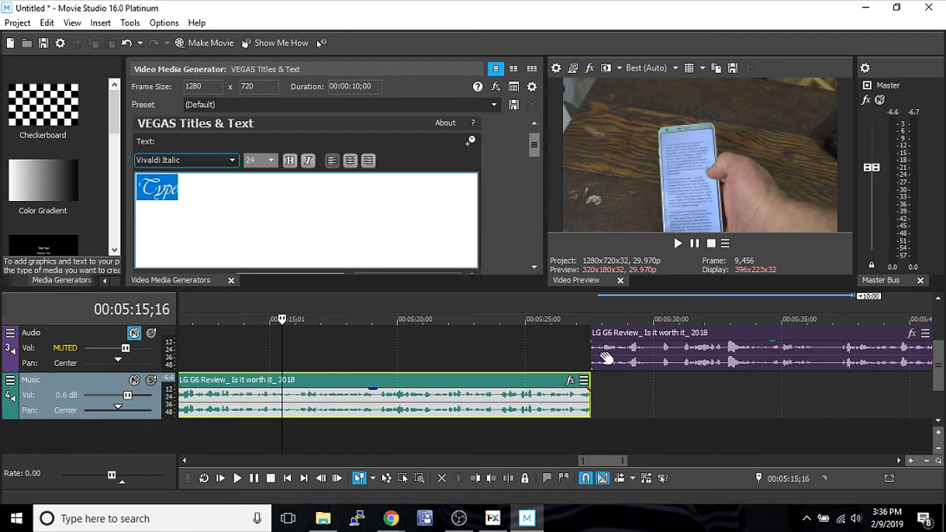
Look at the audio event's Non-Real-Time Event FX plug-in list, then close it without adding effects.
{"action": "scroll", "coordinate": [940, 357], "scroll_direction": "up", "scroll_amount": 2}
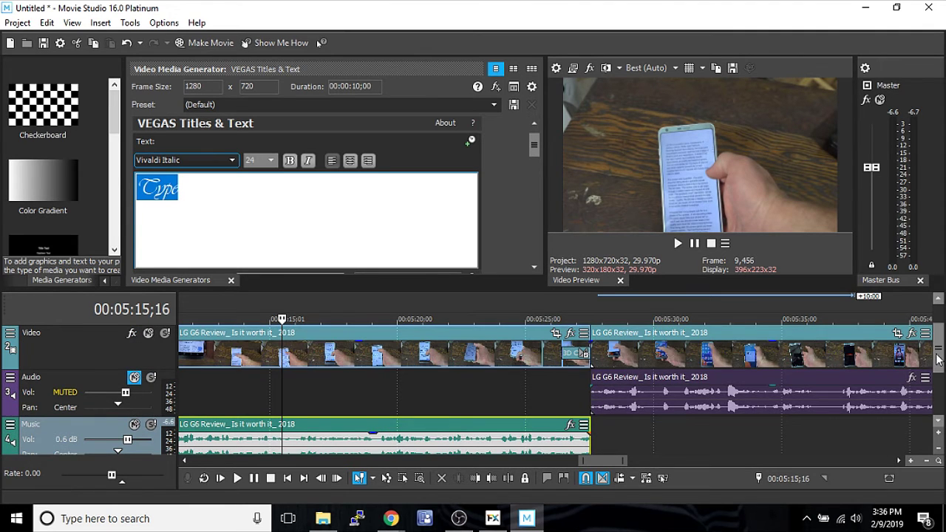
{"action": "right_click", "coordinate": [606, 399]}
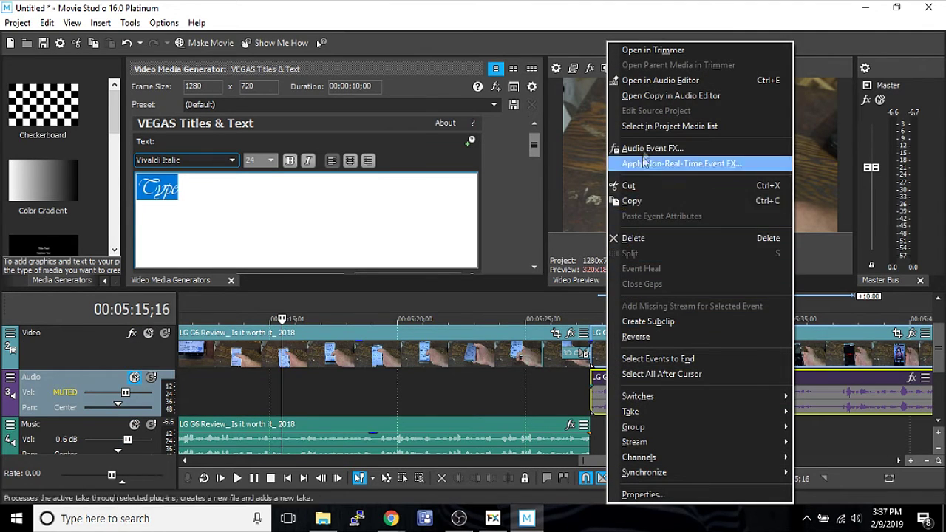
{"action": "left_click", "coordinate": [646, 147]}
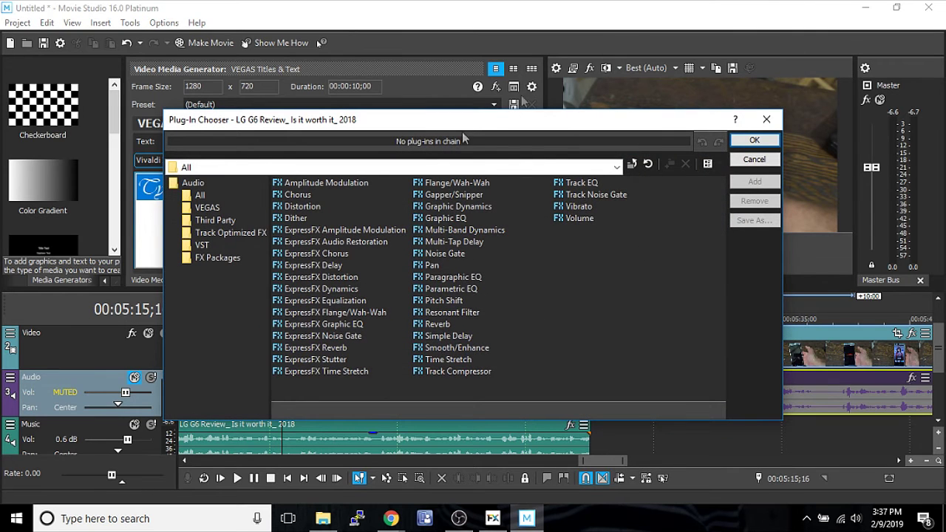
{"action": "left_click", "coordinate": [765, 120]}
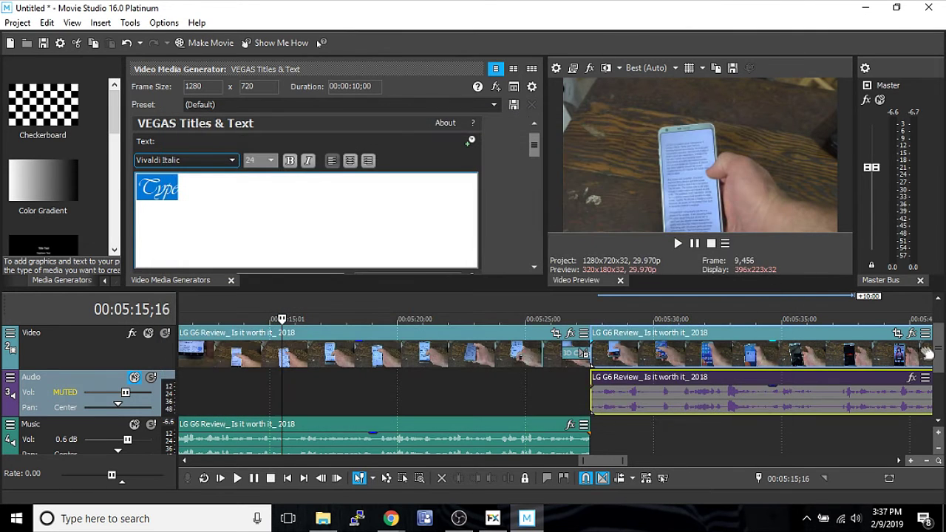
Mark a loop region on the ruler over the title section, extending its start back to 5:10;03.
{"action": "left_click_drag", "start_coordinate": [939, 357], "coordinate": [941, 322]}
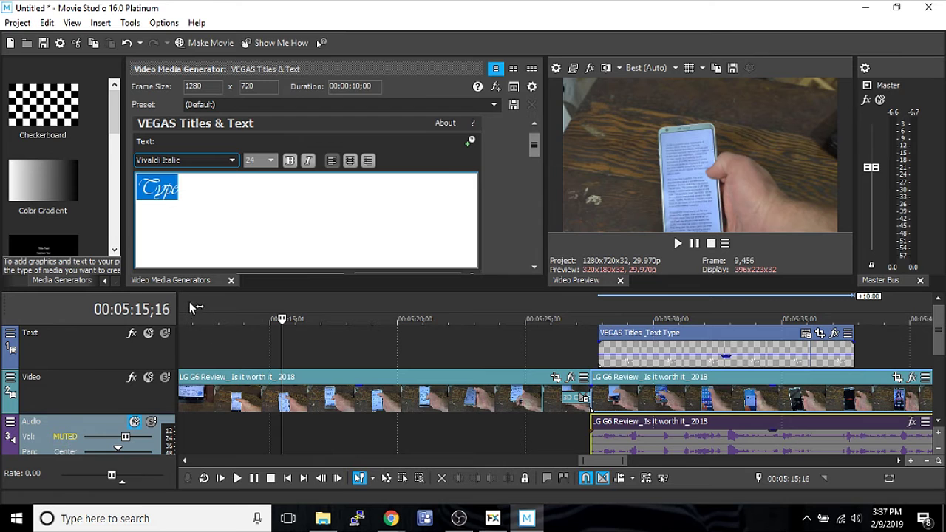
{"action": "left_click_drag", "start_coordinate": [190, 303], "coordinate": [854, 309]}
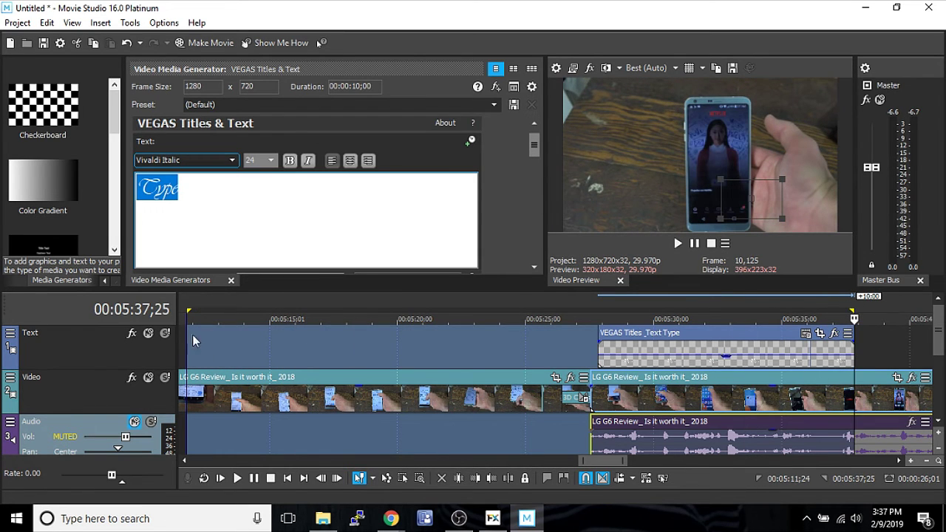
{"action": "left_click_drag", "start_coordinate": [190, 309], "coordinate": [488, 319]}
{"action": "left_click", "coordinate": [511, 318]}
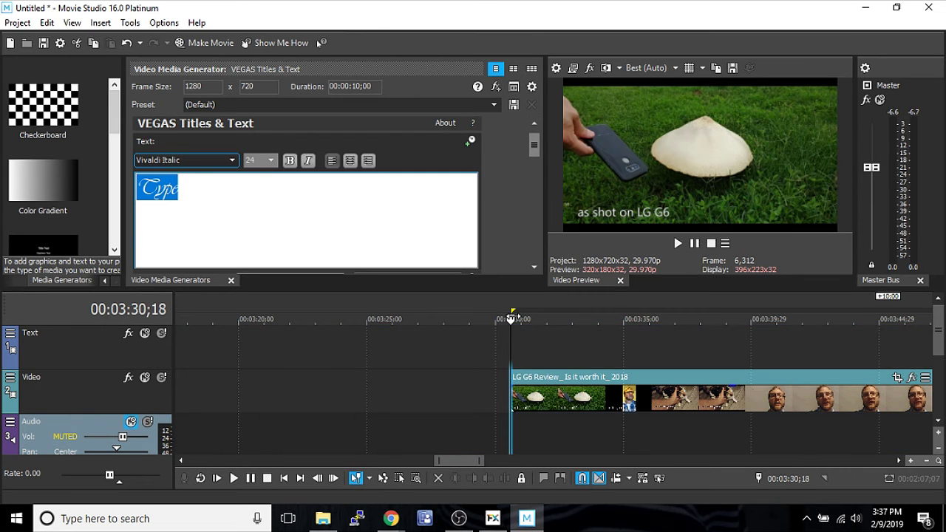
Zoom the timeline out, move the loop region to 0:00 and stretch its end to about two minutes.
{"action": "left_click_drag", "start_coordinate": [481, 460], "coordinate": [463, 460]}
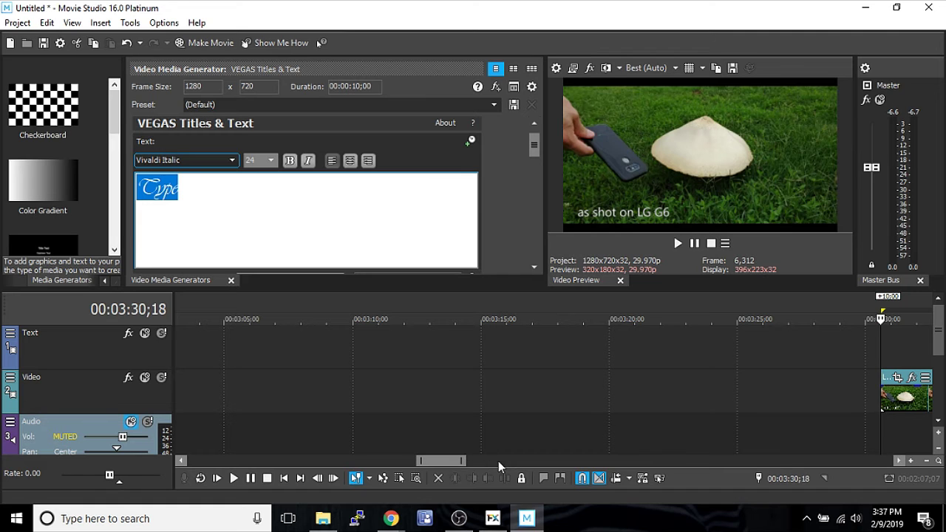
{"action": "left_click_drag", "start_coordinate": [453, 462], "coordinate": [487, 461]}
{"action": "scroll", "coordinate": [487, 461], "scroll_direction": "down", "scroll_amount": 10}
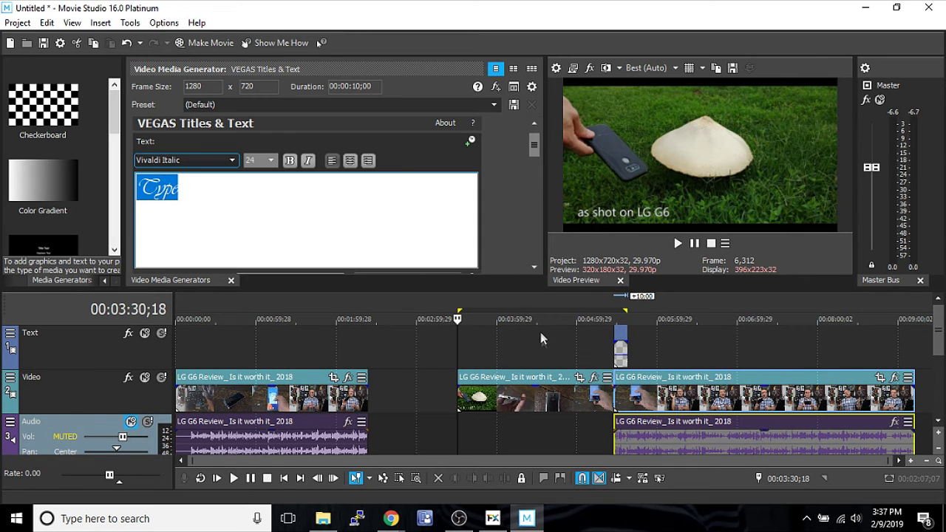
{"action": "left_click_drag", "start_coordinate": [535, 311], "coordinate": [254, 311]}
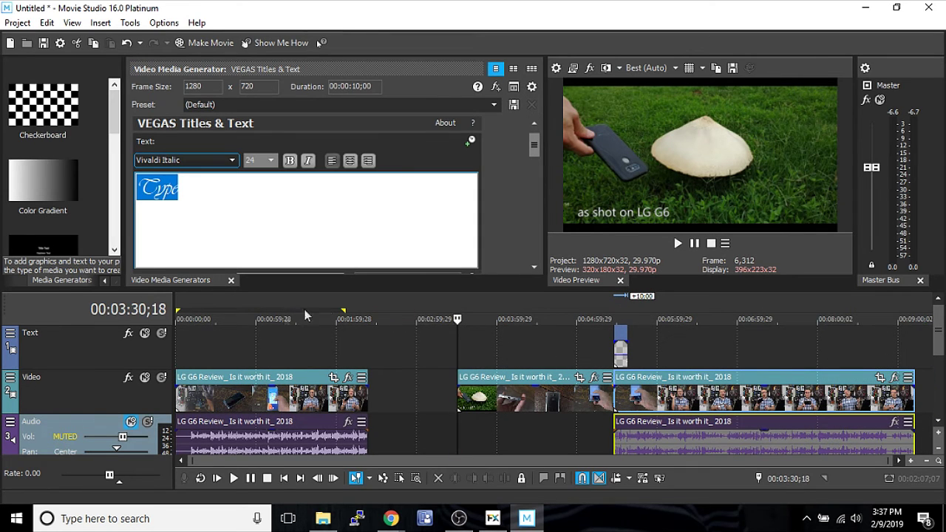
{"action": "left_click_drag", "start_coordinate": [339, 311], "coordinate": [365, 311]}
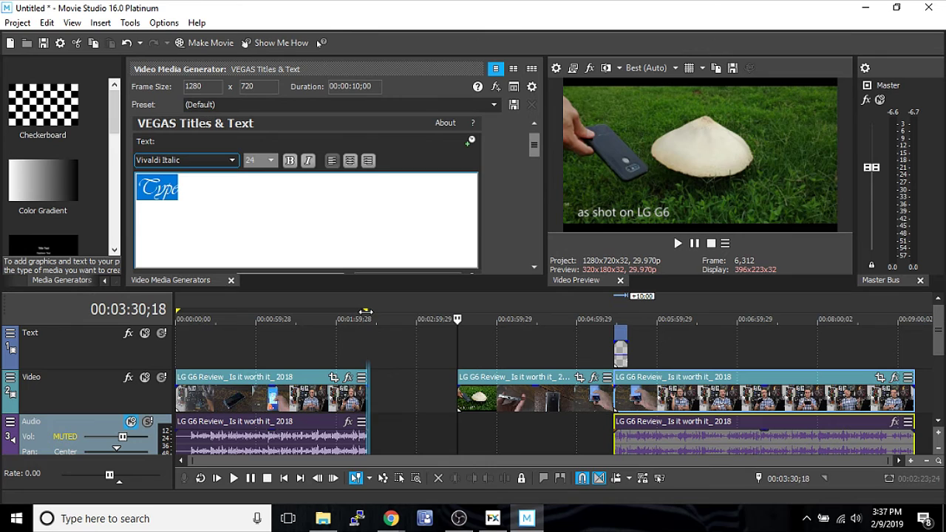
{"action": "left_click", "coordinate": [22, 26]}
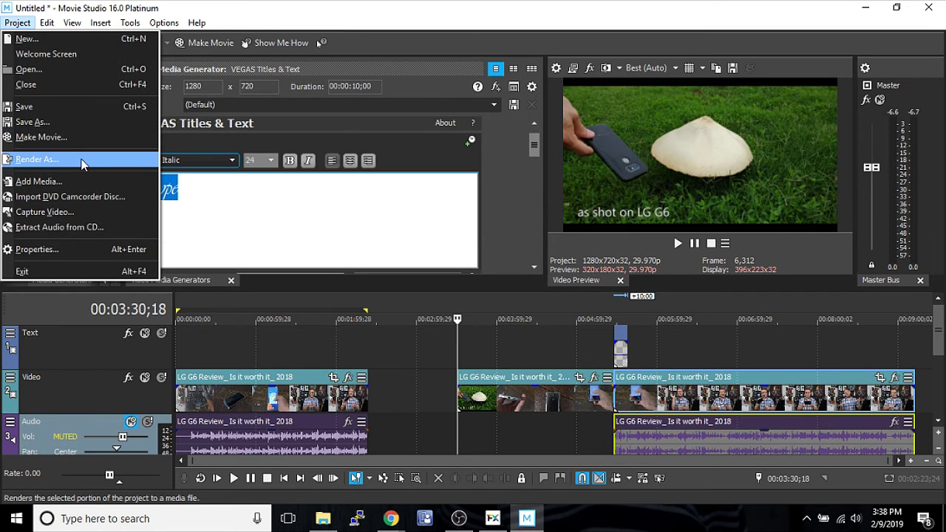
{"action": "left_click", "coordinate": [81, 161]}
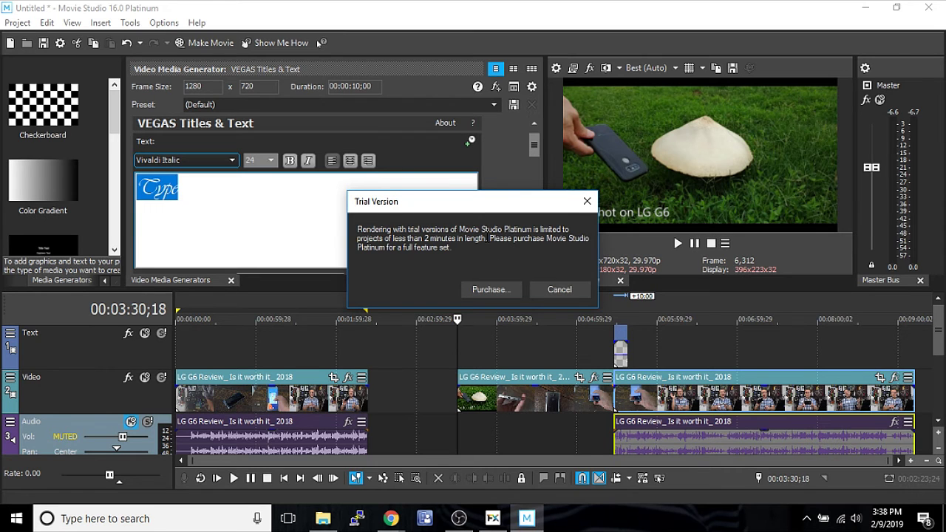
{"action": "left_click", "coordinate": [586, 201]}
{"action": "left_click", "coordinate": [27, 25]}
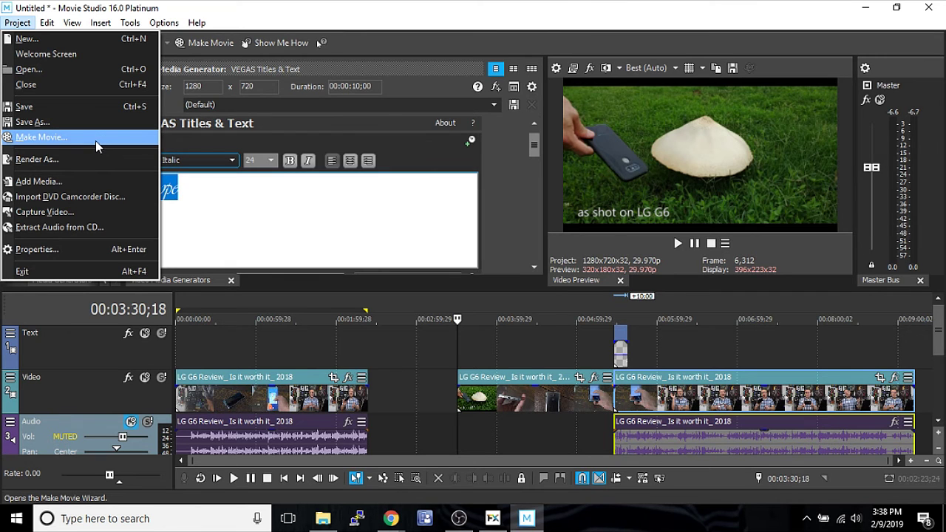
{"action": "left_click", "coordinate": [355, 222]}
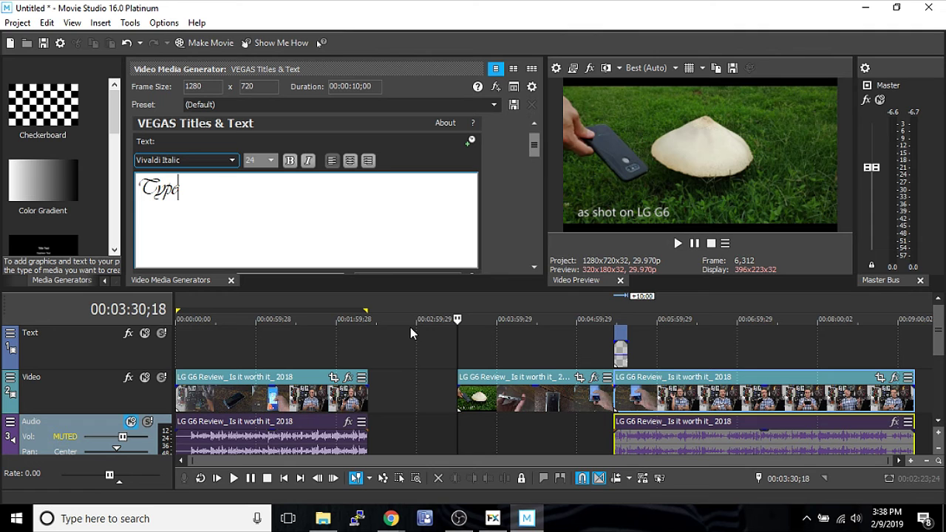
{"action": "left_click", "coordinate": [323, 518]}
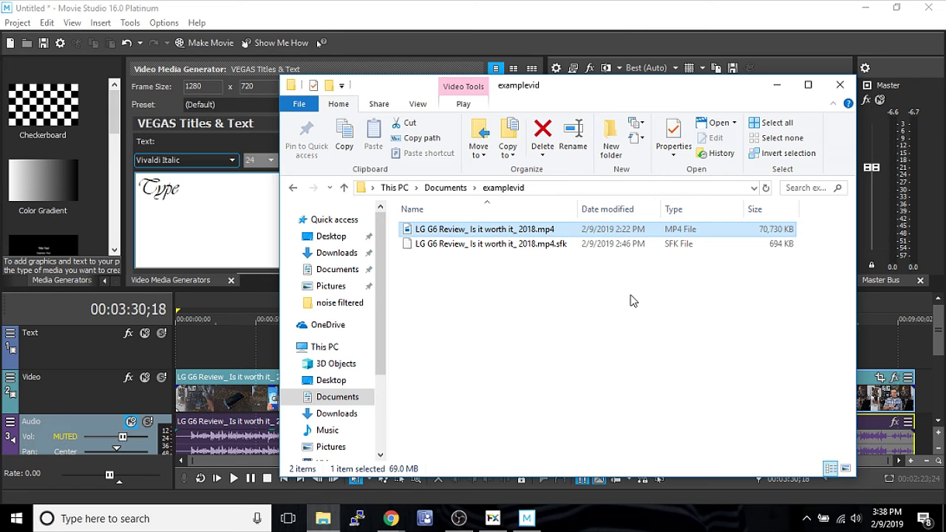
{"action": "left_click", "coordinate": [777, 84]}
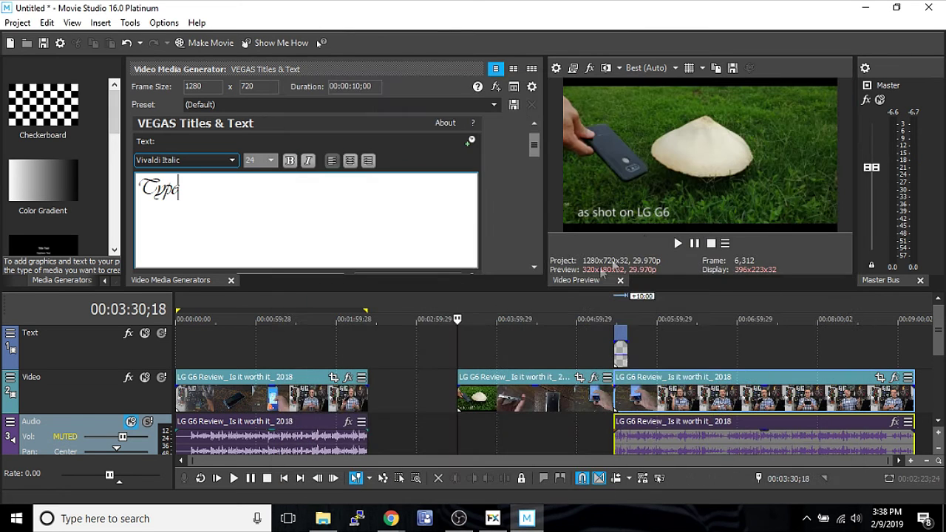